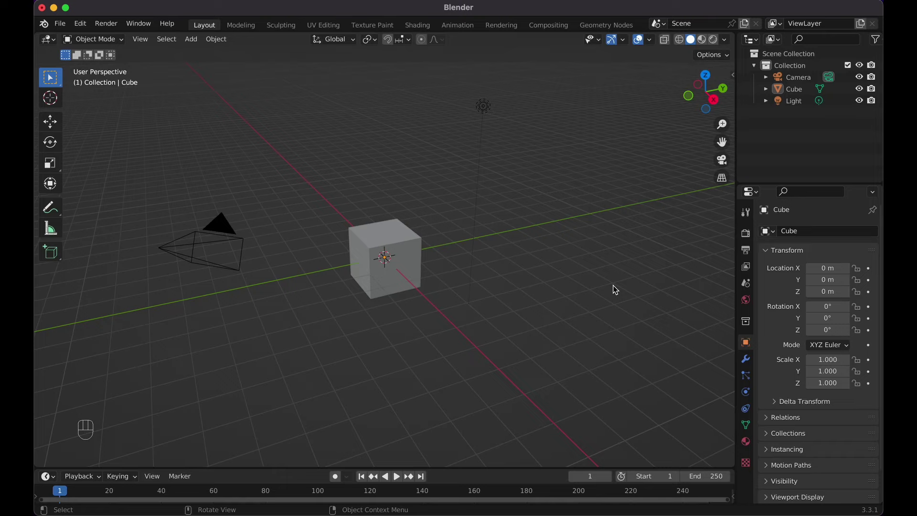
Step: Add a Bezier circle to the scene around the cube
scroll(615, 290, left, 10)
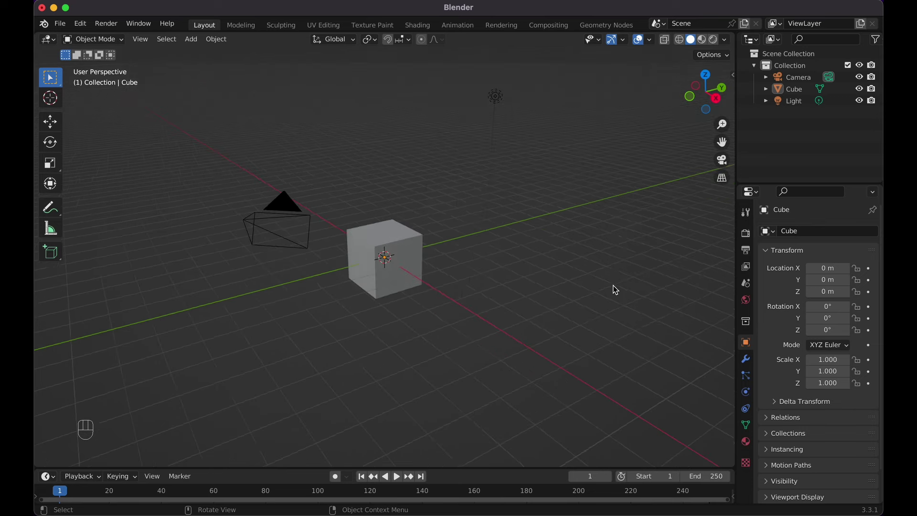
scroll(615, 290, left, 5)
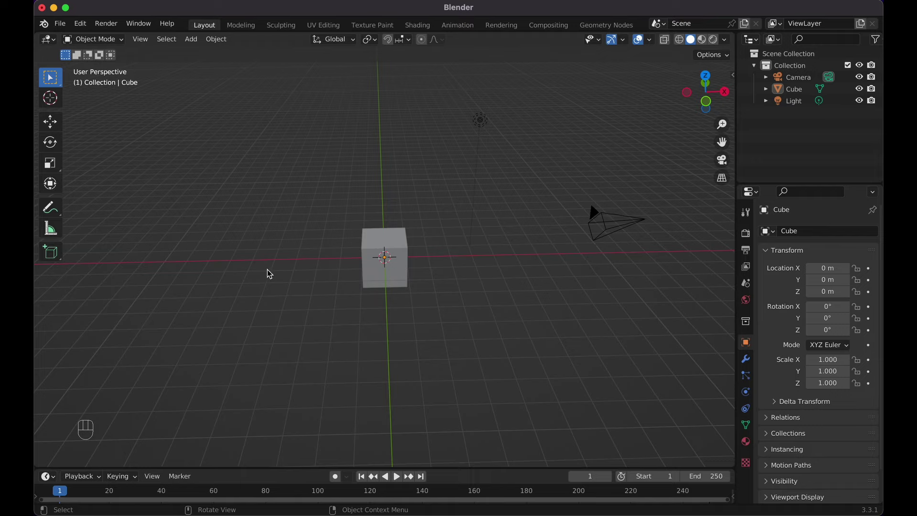
scroll(480, 172, right, 5)
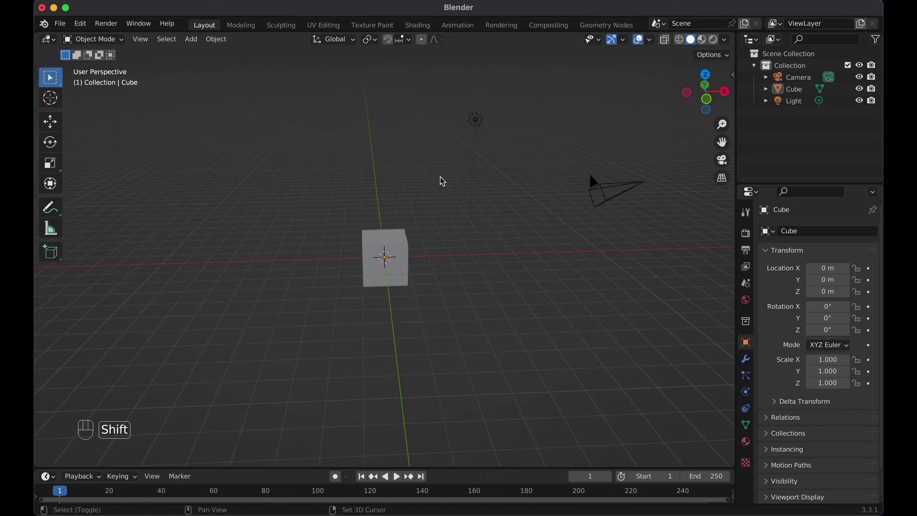
key(shift+a)
mouse_move(441, 178)
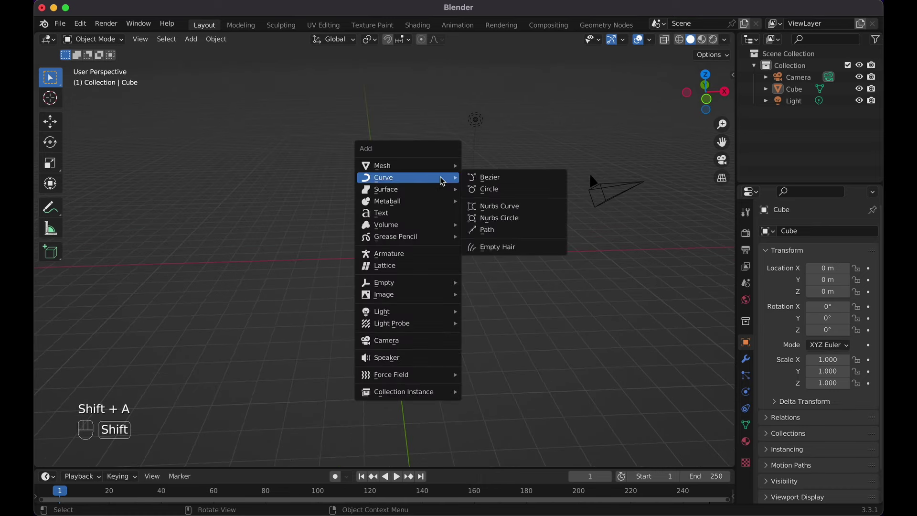
click(507, 190)
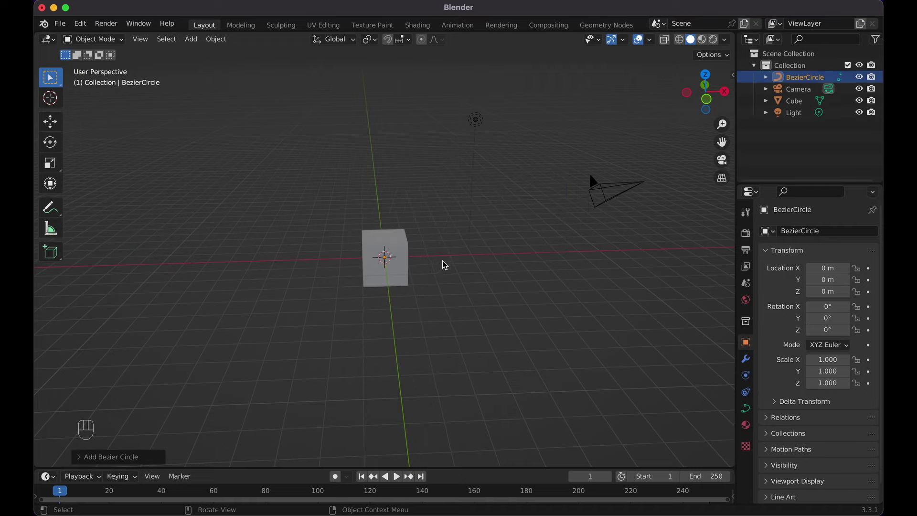
Step: Scale the Bezier circle up to 10.430
key(s)
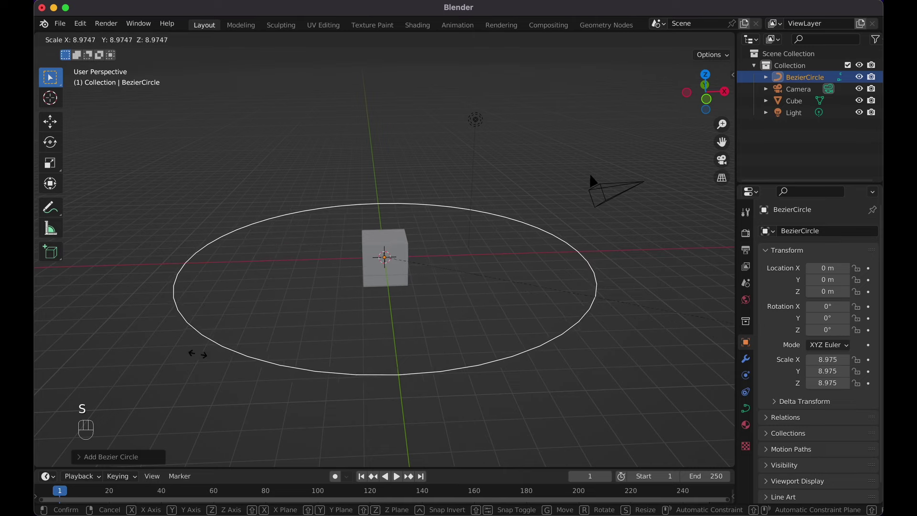
click(231, 362)
middle_drag(419, 297, 422, 297)
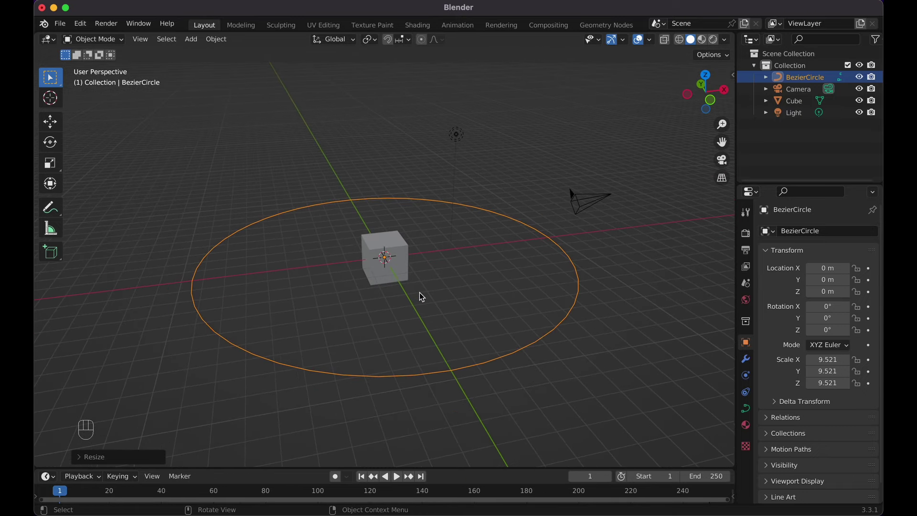
key(s)
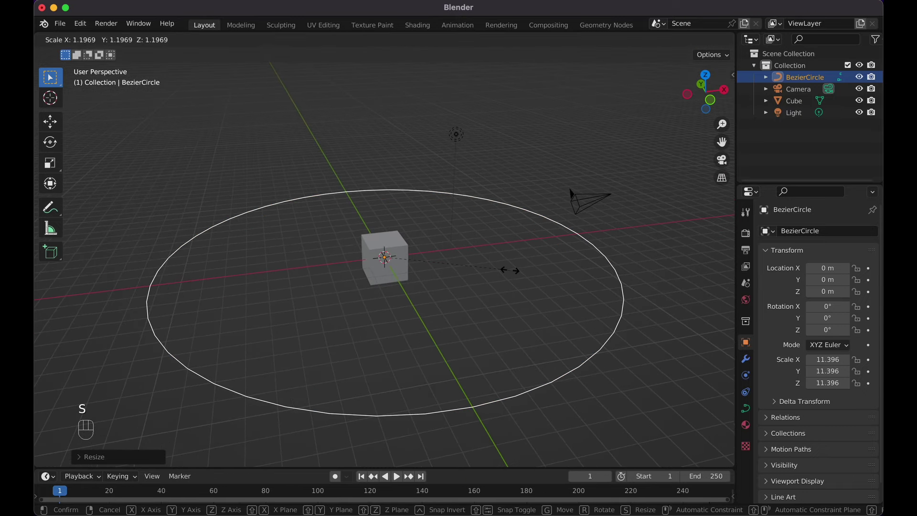
click(499, 271)
Step: Raise the circle 3.2138 m along the Z axis
key(g)
key(Escape)
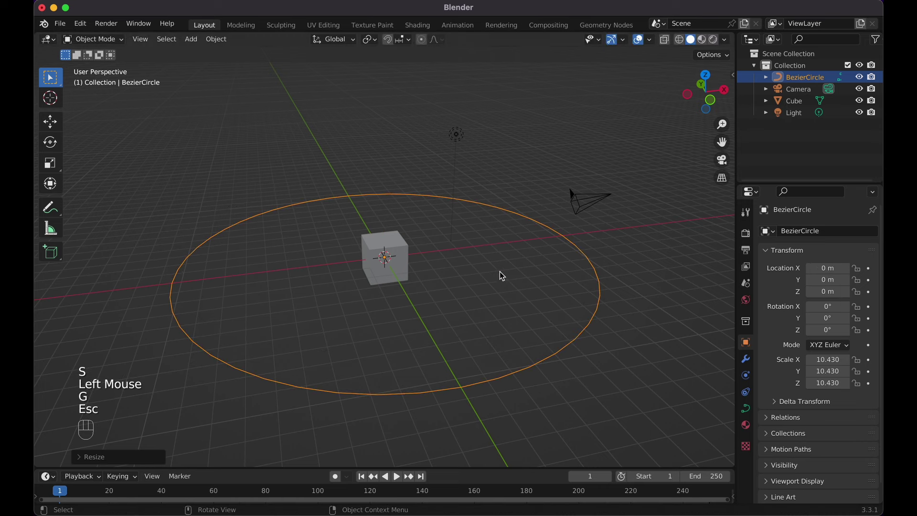
middle_drag(535, 249, 534, 249)
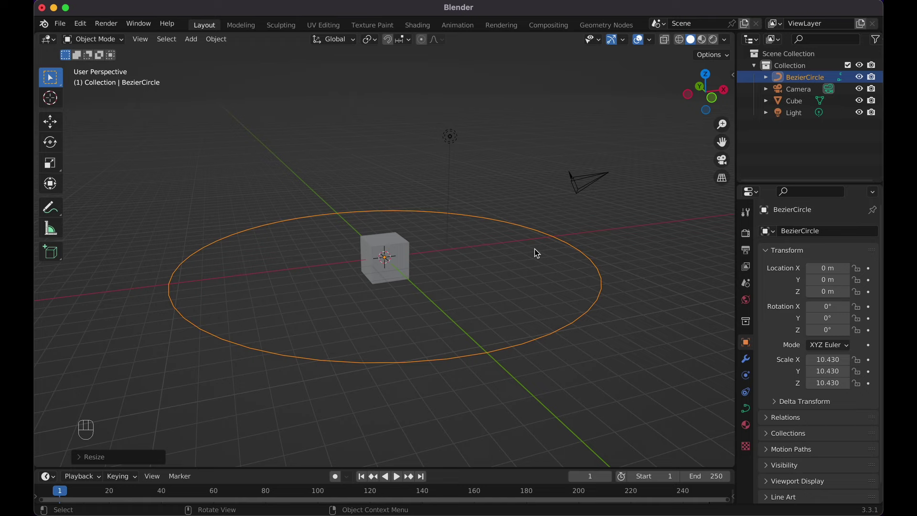
key(g)
key(z)
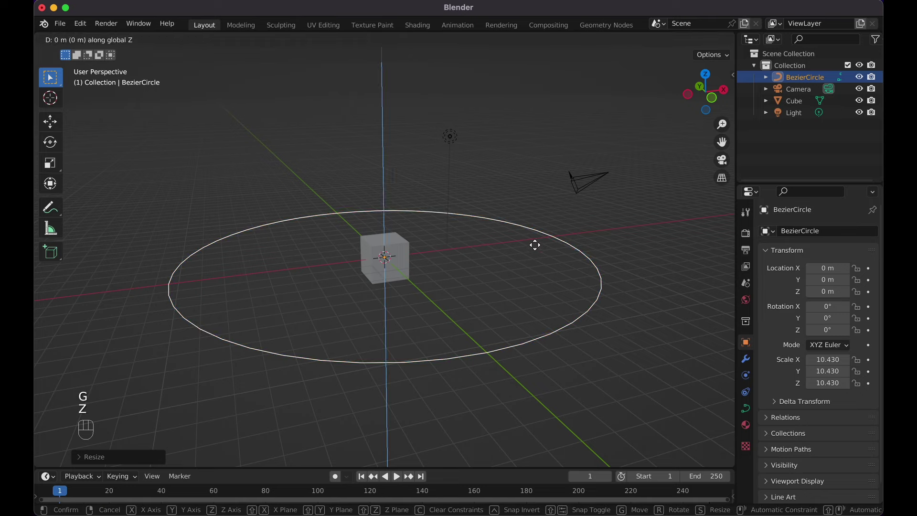
click(540, 189)
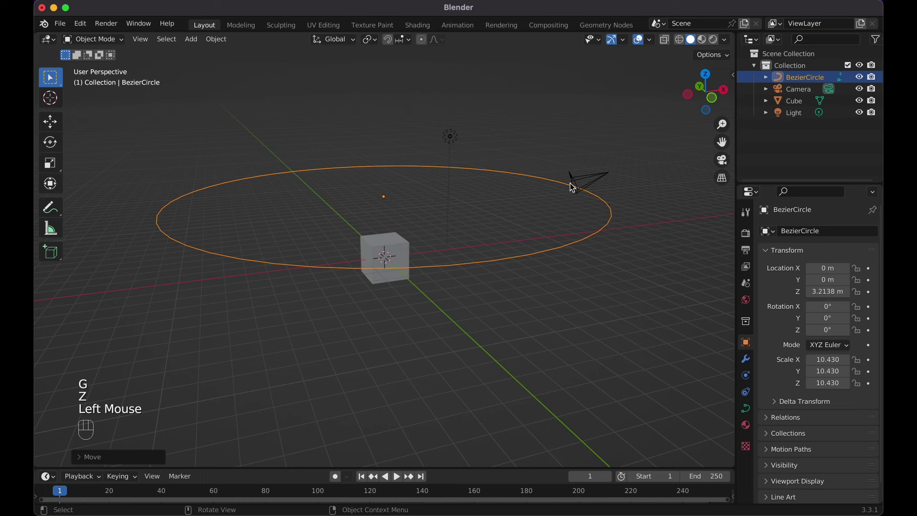
middle_drag(571, 183, 592, 215)
Step: Select the camera and set its X, Y and Z location to 0 in the sidebar
click(540, 239)
key(n)
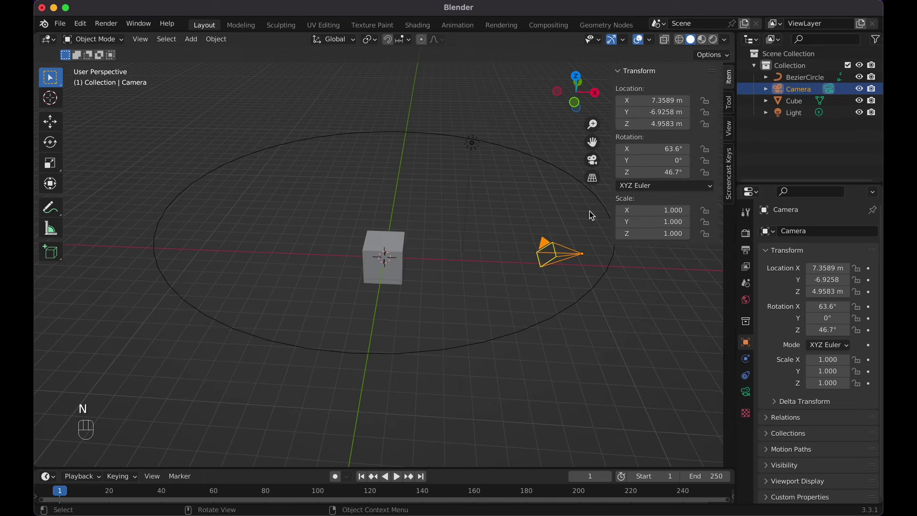
click(664, 99)
text(0)
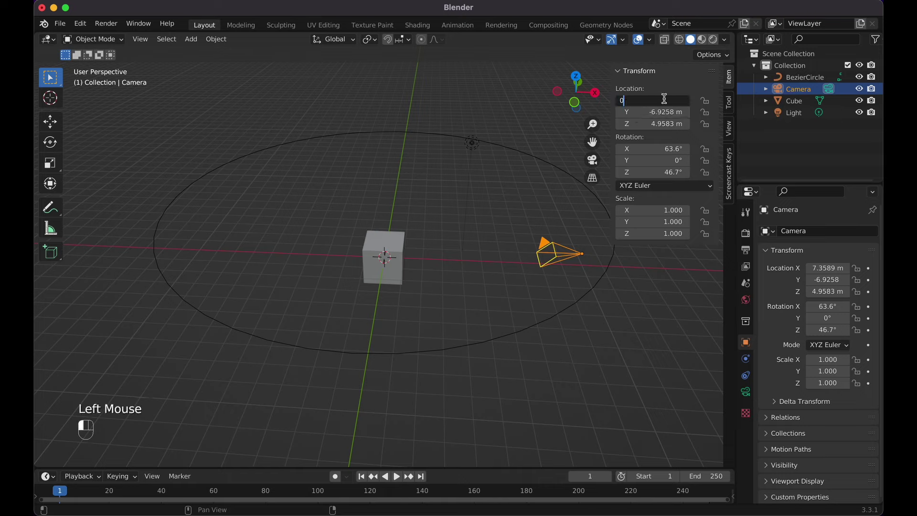
key(Return)
click(664, 112)
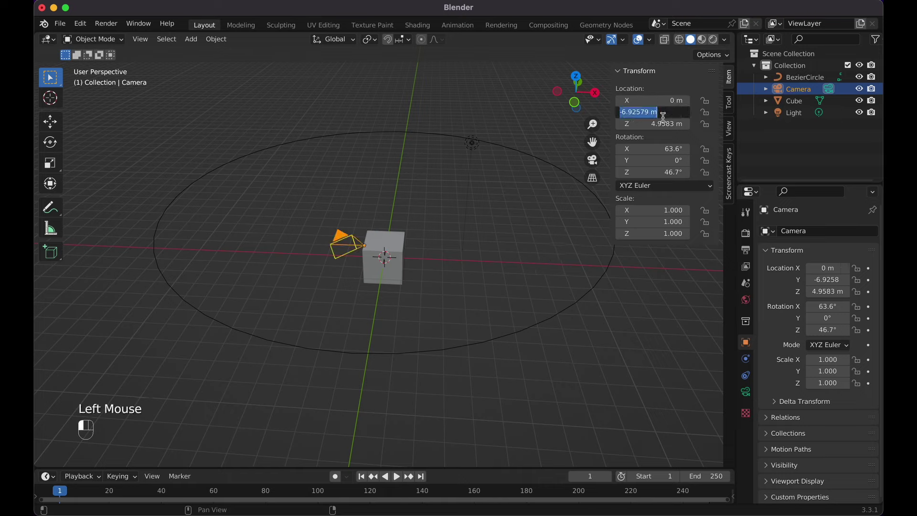
text(0)
key(Return)
click(663, 124)
text(0)
key(Return)
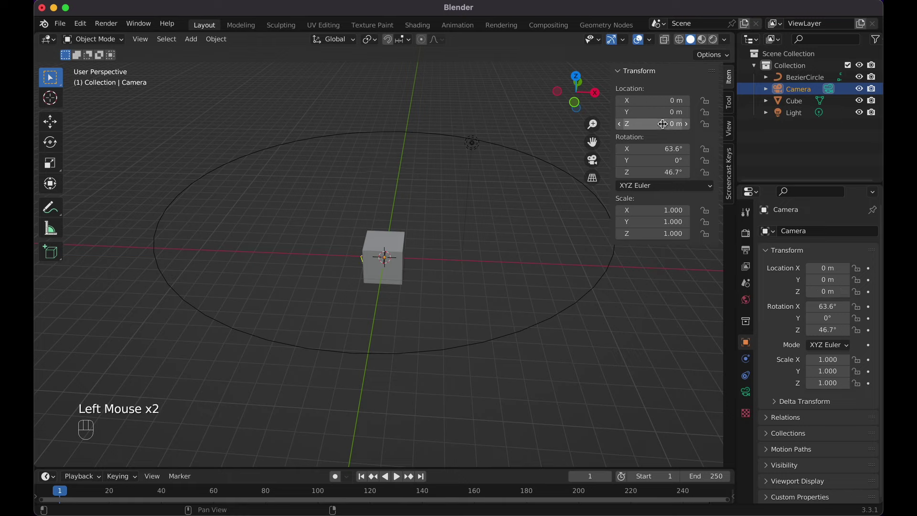
Step: Set the camera's X and Z rotation to 0°
click(664, 148)
text(0)
key(Return)
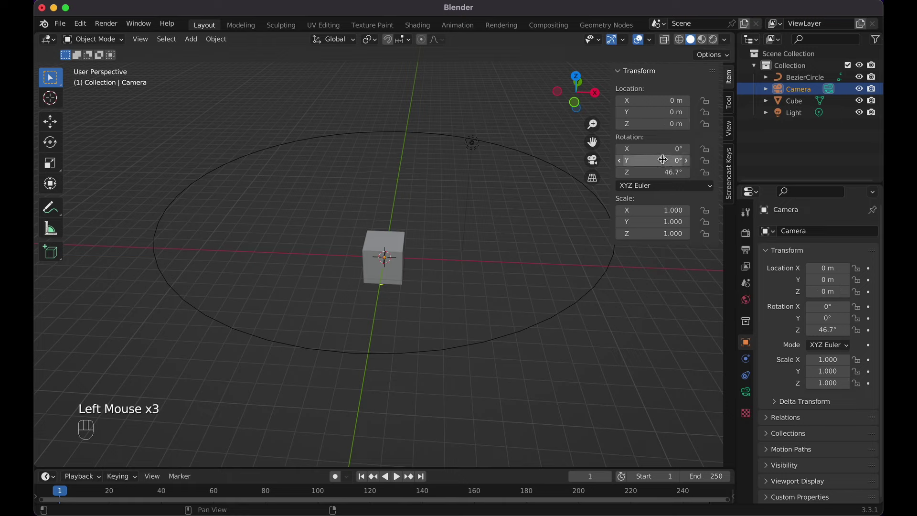
click(663, 172)
text(0)
key(Return)
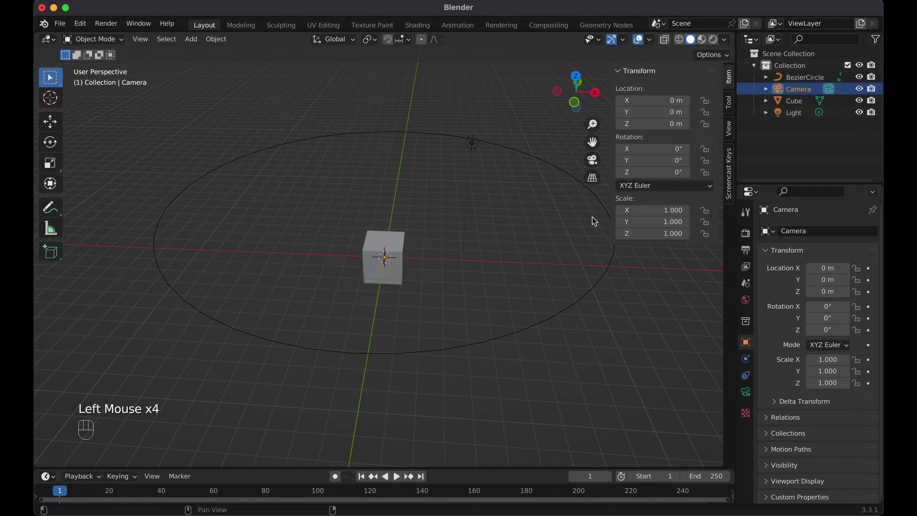
Step: Add a Follow Path constraint to the camera in its constraint properties
key(n)
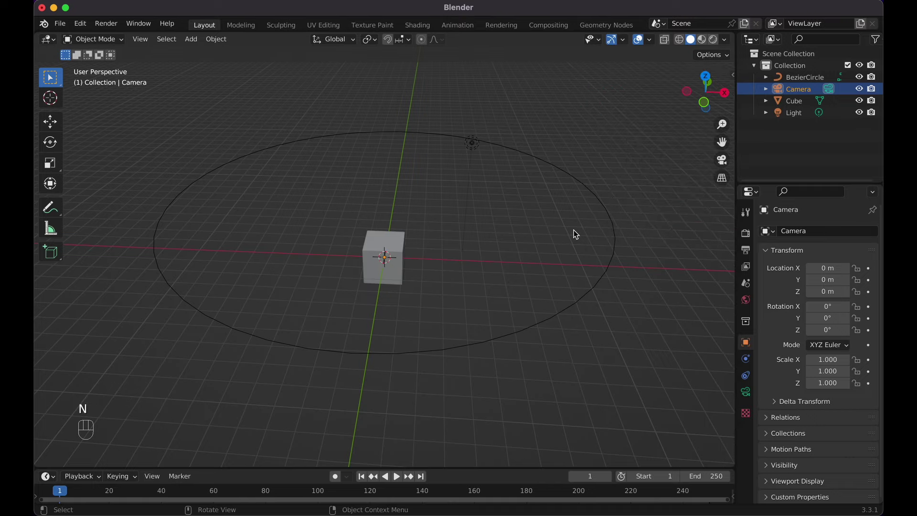
scroll(574, 230, down, 5)
scroll(574, 230, down, 3)
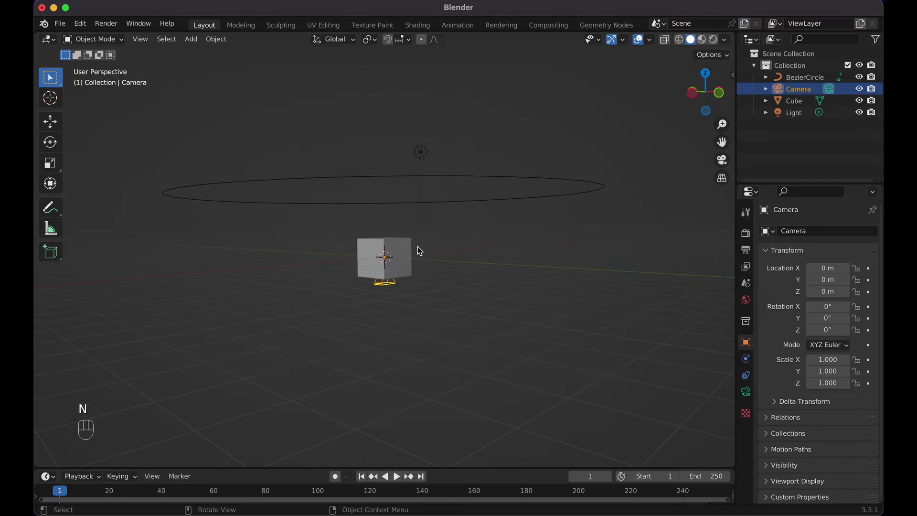
scroll(471, 245, up, 10)
scroll(473, 244, left, 5)
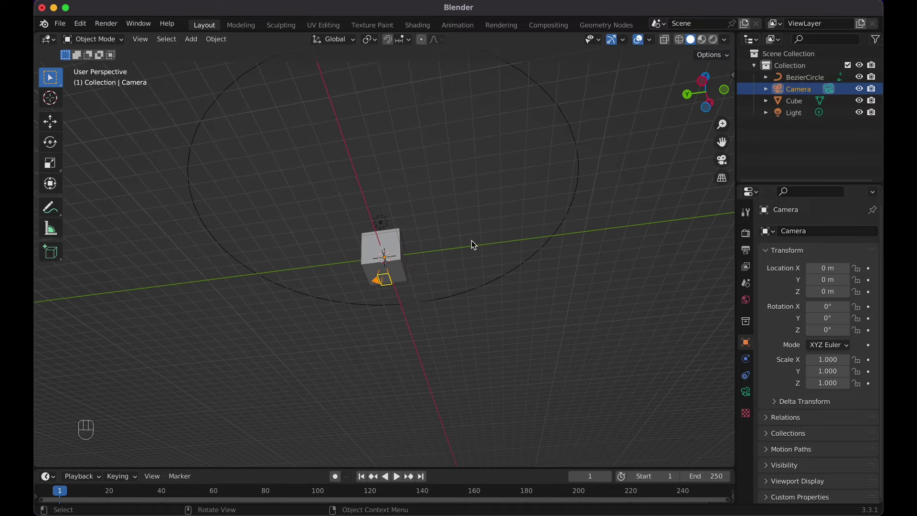
scroll(473, 245, up, 8)
scroll(472, 244, left, 10)
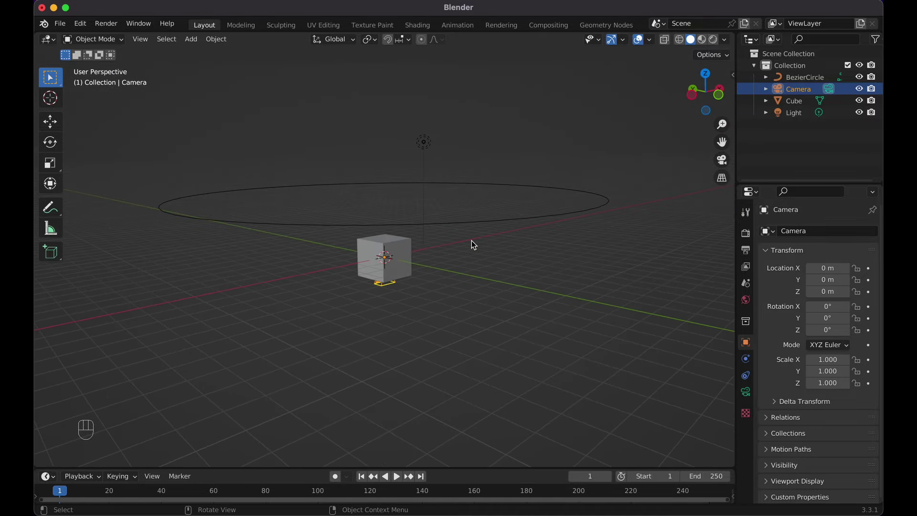
scroll(572, 270, down, 8)
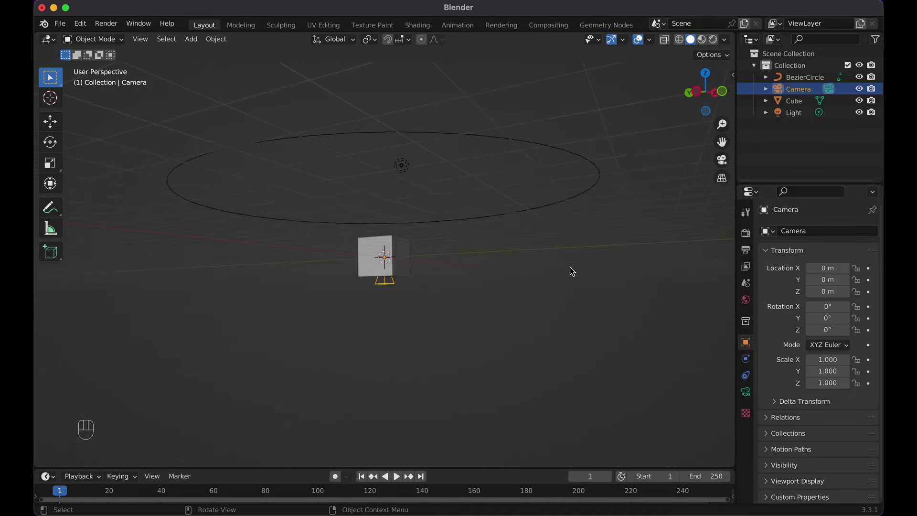
click(747, 378)
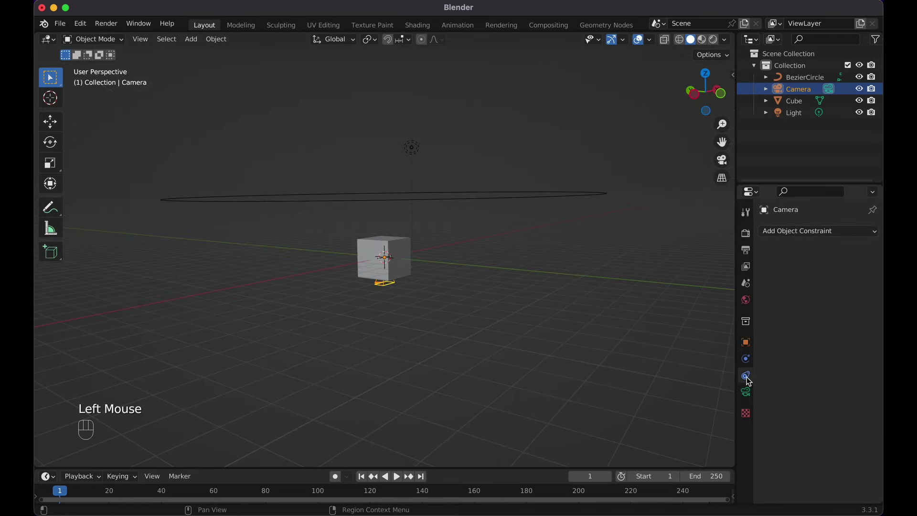
click(803, 232)
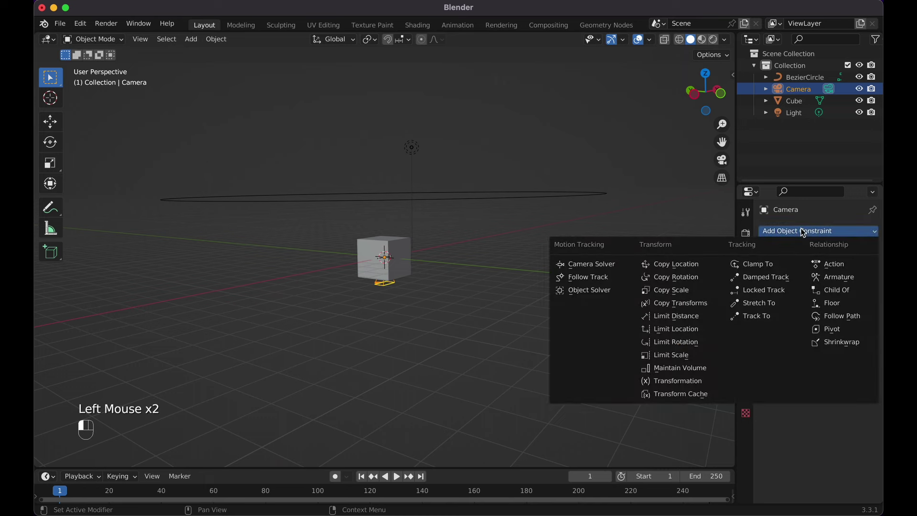
click(853, 317)
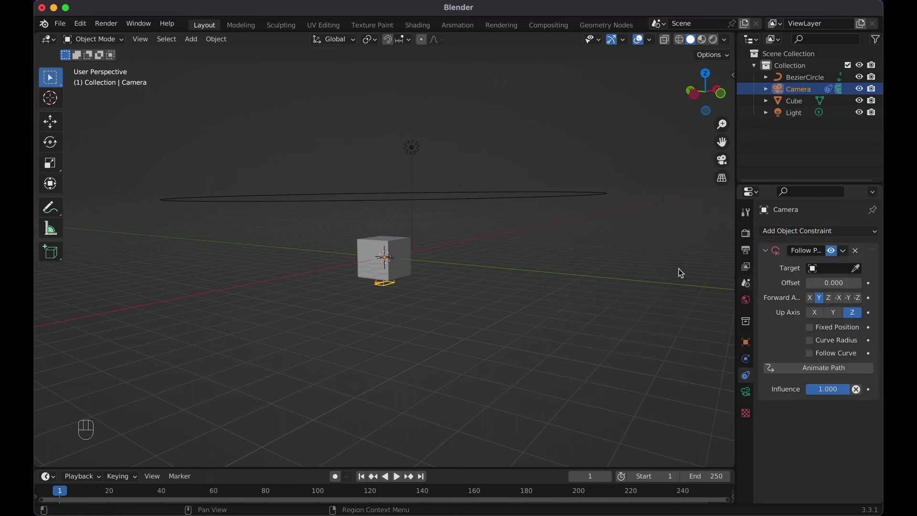
Step: Set the Follow Path constraint's target to BezierCircle
scroll(602, 270, down, 10)
scroll(602, 271, up, 2)
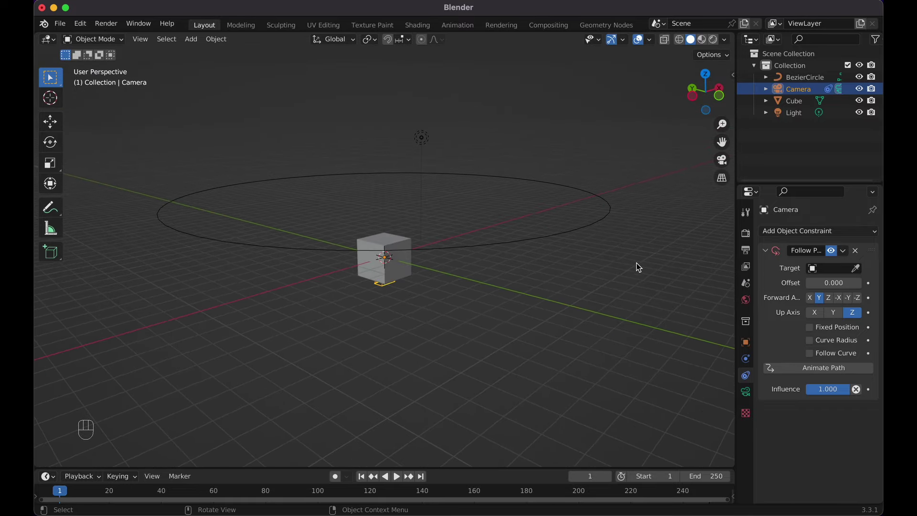
click(835, 267)
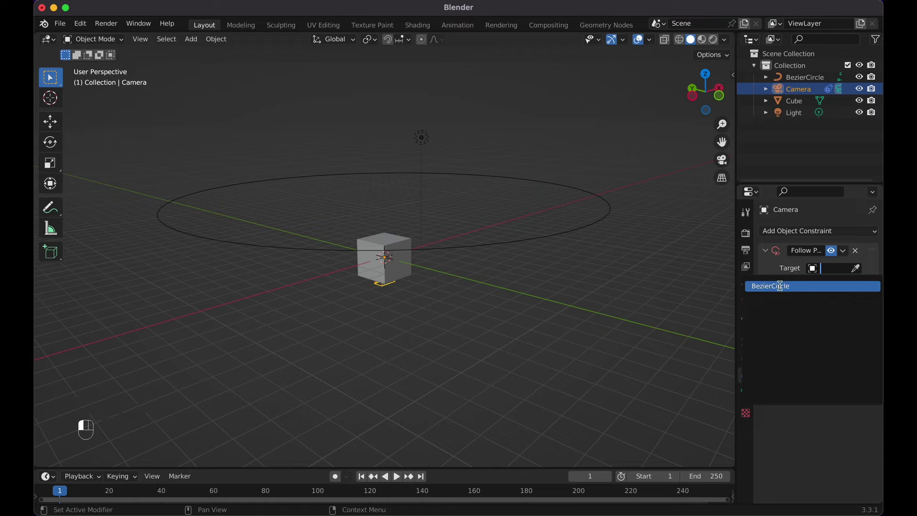
click(780, 286)
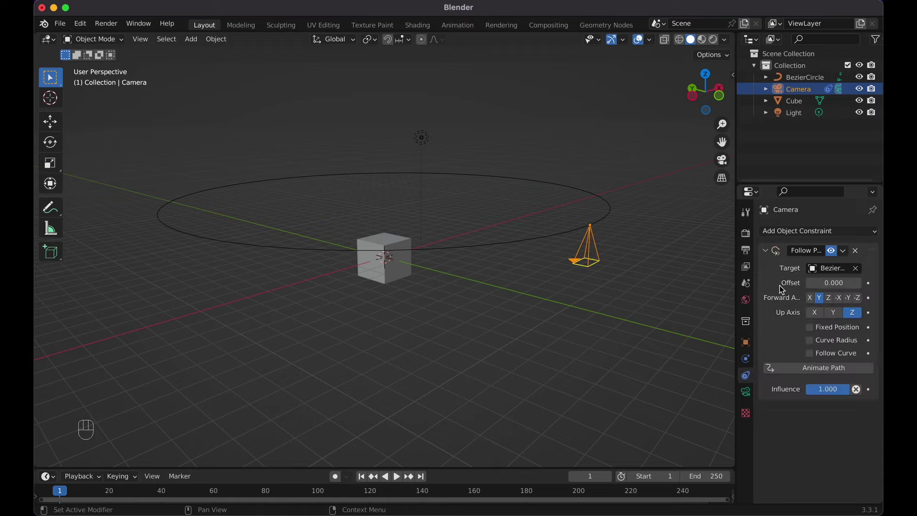
scroll(593, 238, down, 6)
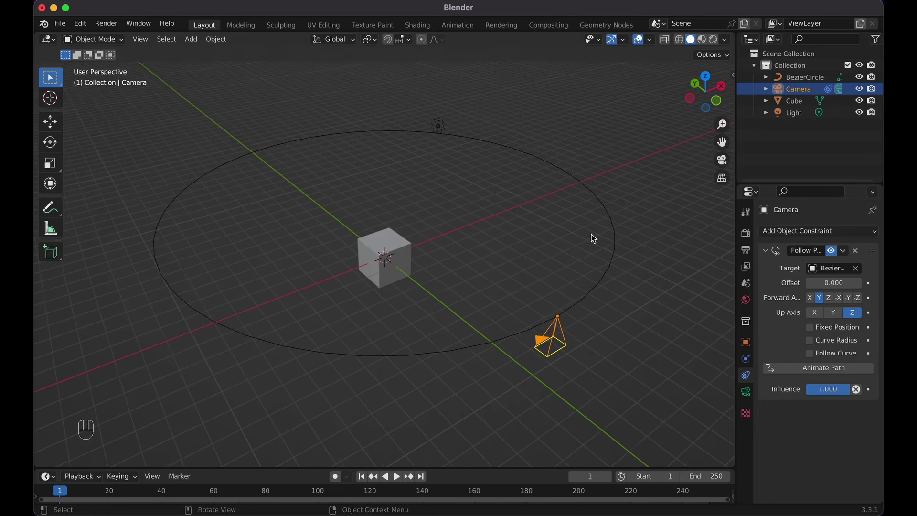
scroll(573, 304, up, 4)
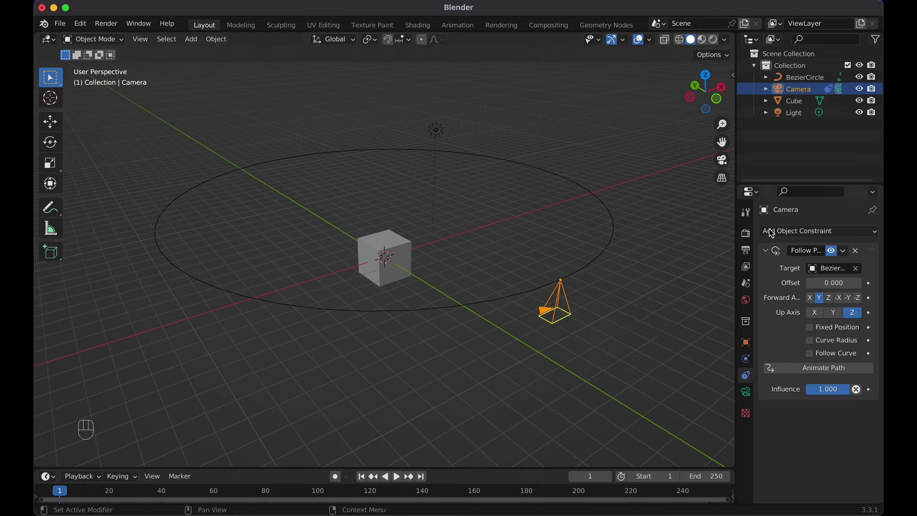
Step: Add a Track To constraint to the camera with Cube as its target
click(796, 232)
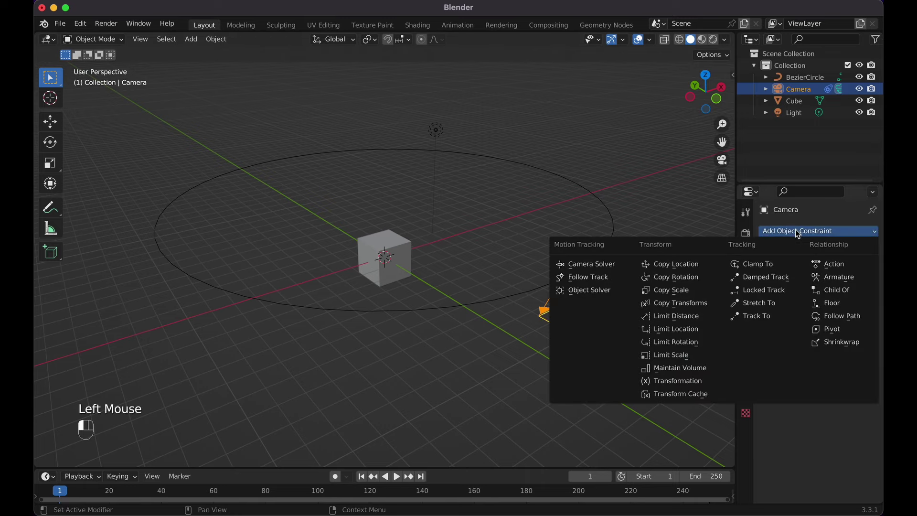
click(761, 317)
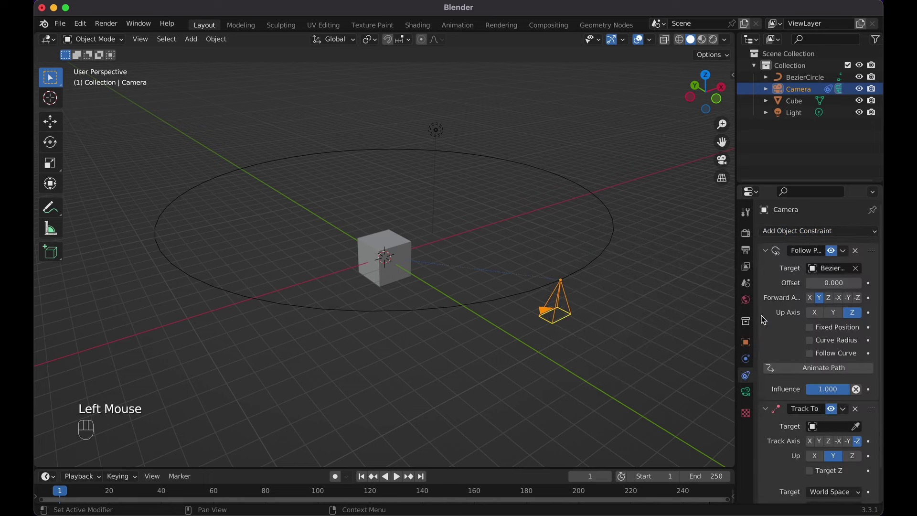
scroll(781, 380, down, 2)
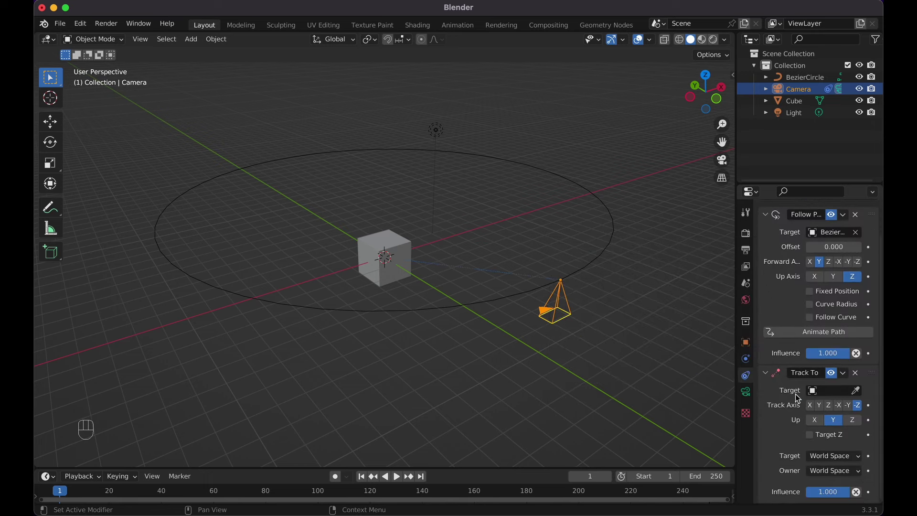
click(833, 395)
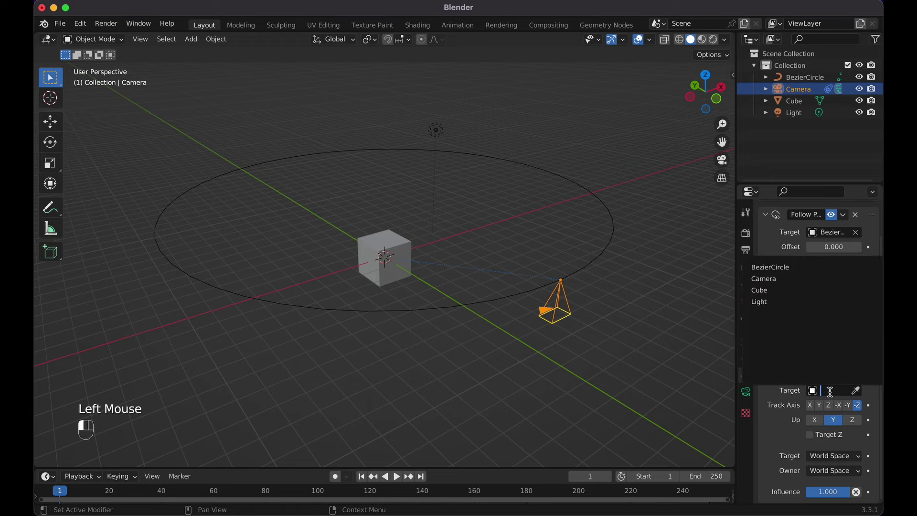
click(769, 292)
scroll(557, 274, right, 5)
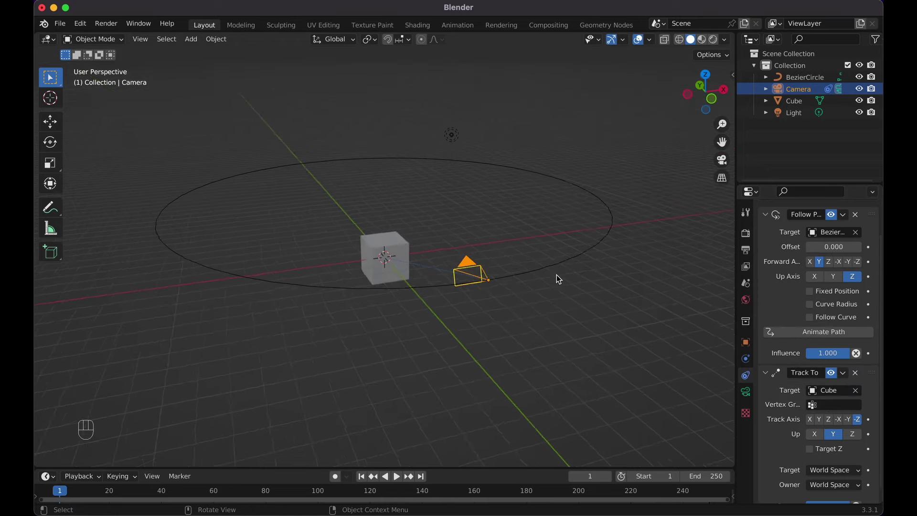
scroll(557, 274, down, 2)
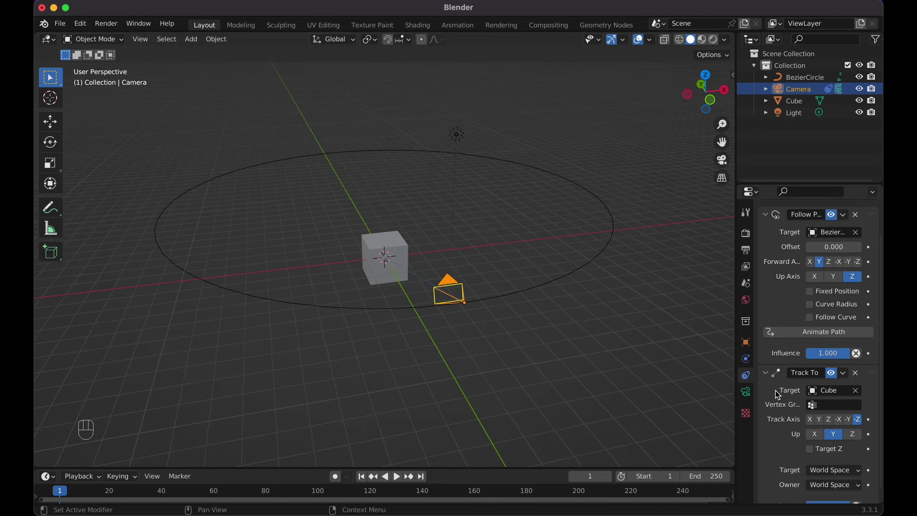
Step: Test playback, rewind the timeline to frame 0, and check the camera view
key(space)
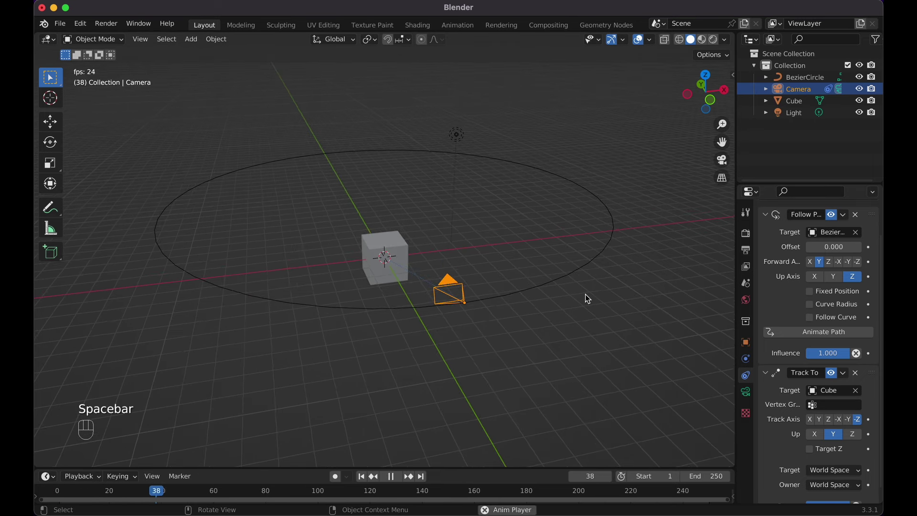
key(space)
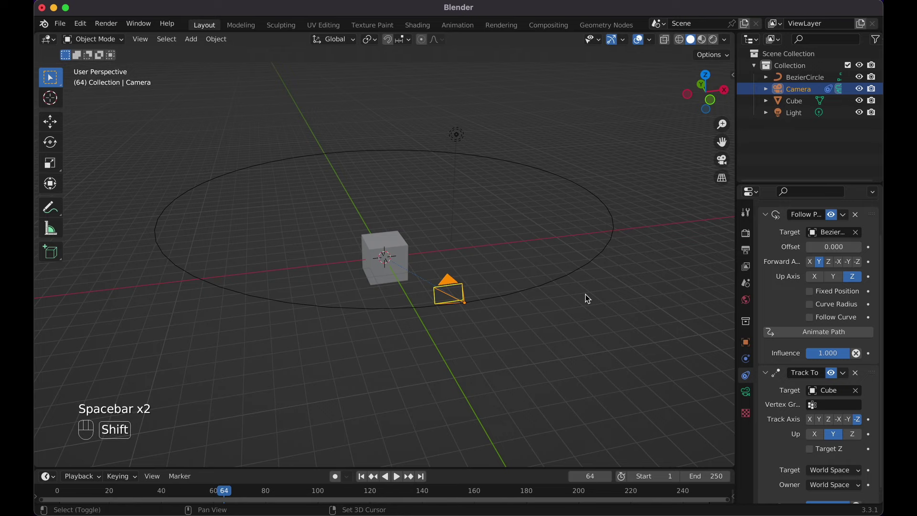
key(shift+Left)
key(Left)
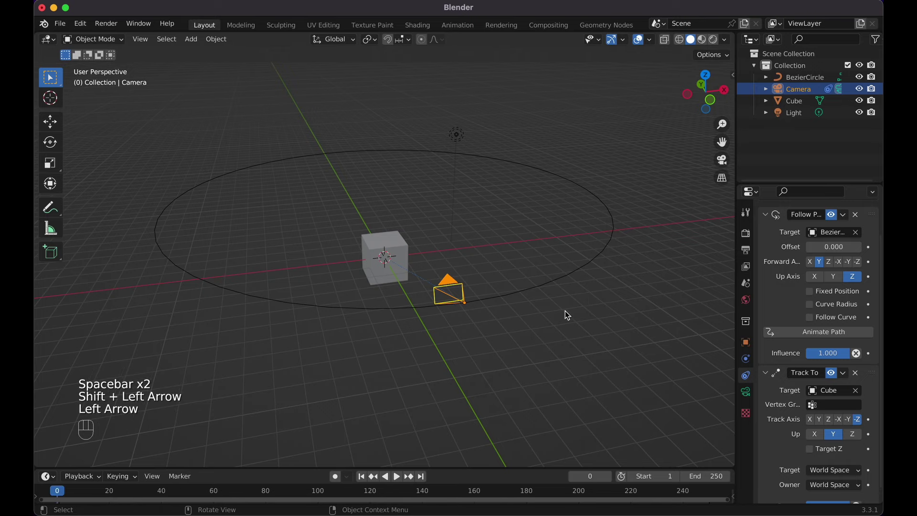
key(KP_0)
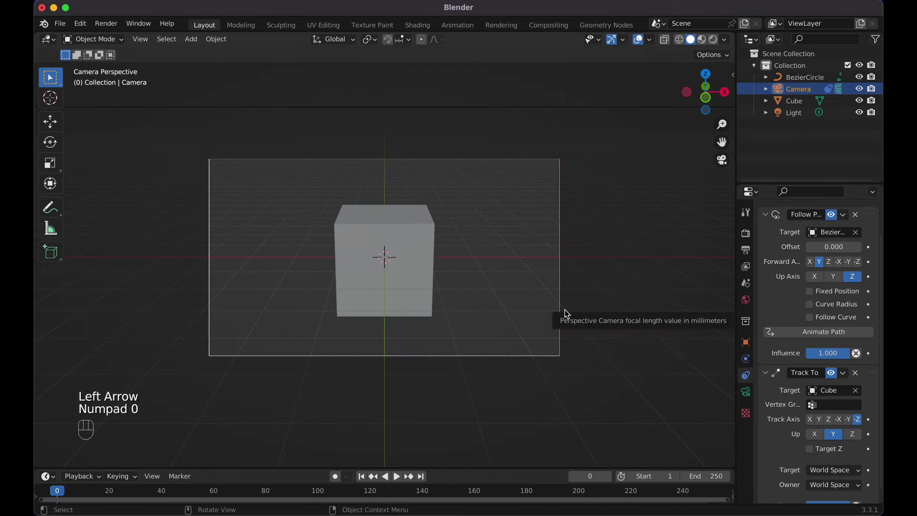
key(KP_0)
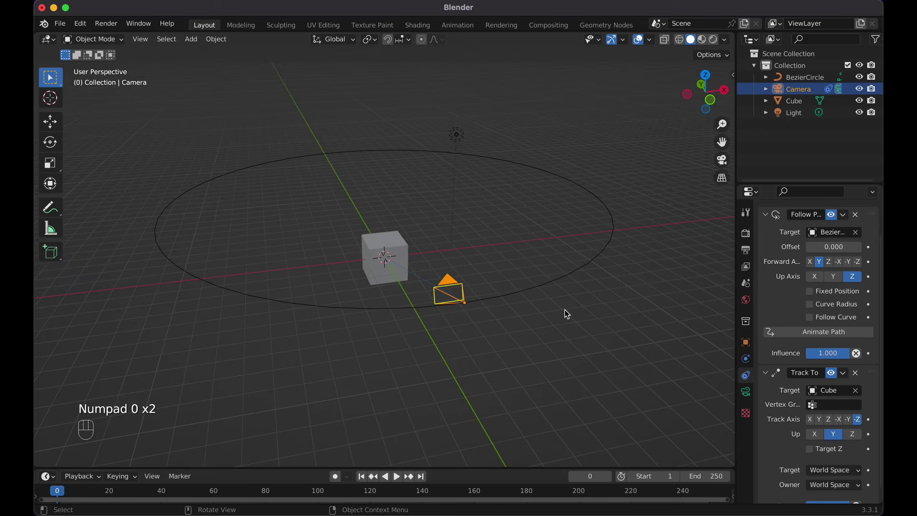
scroll(789, 285, up, 2)
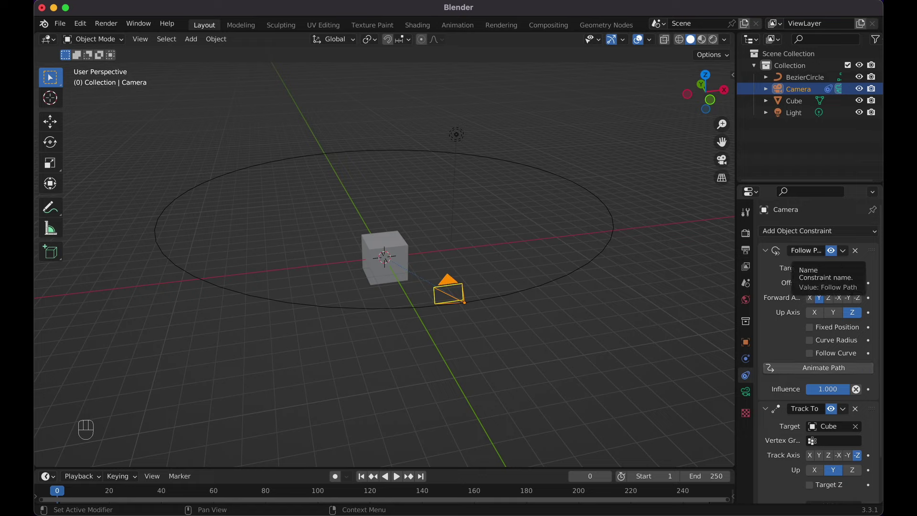
Step: Enable Animate Path and play the orbit through the camera, stopping at frame 145
click(794, 368)
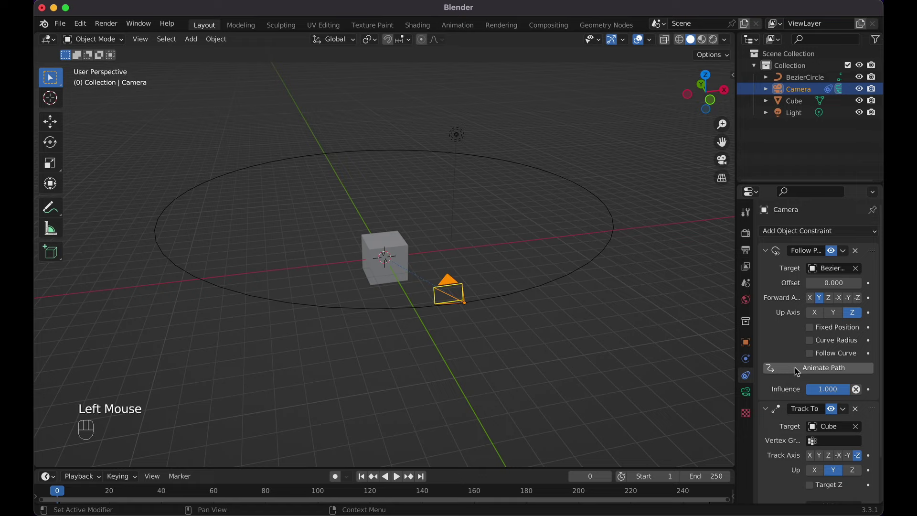
key(space)
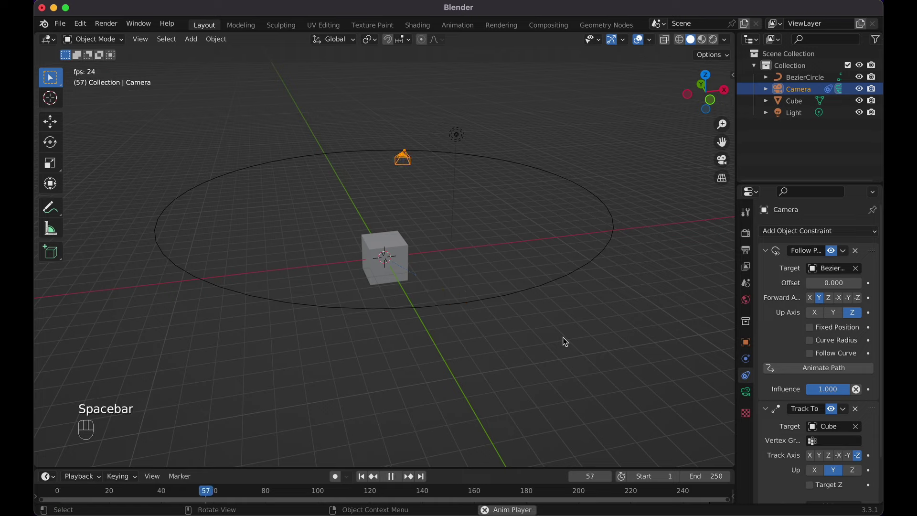
key(space)
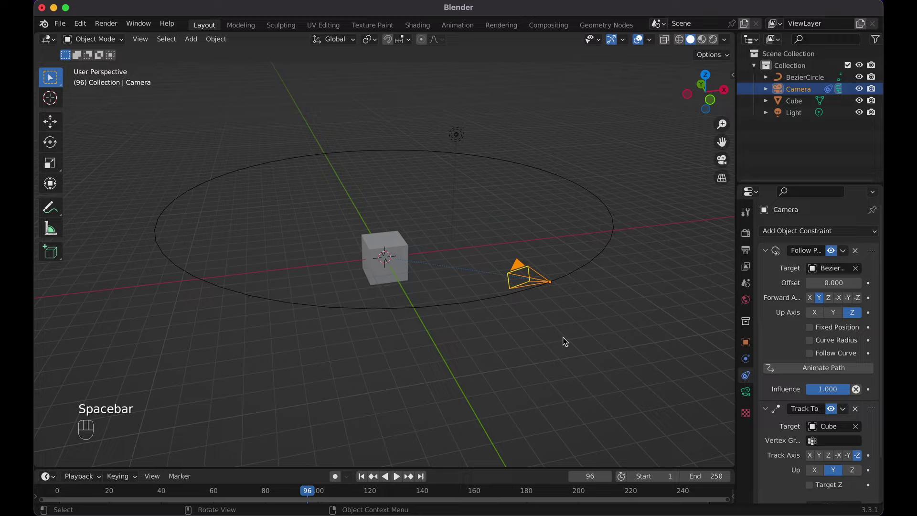
key(KP_0)
key(space)
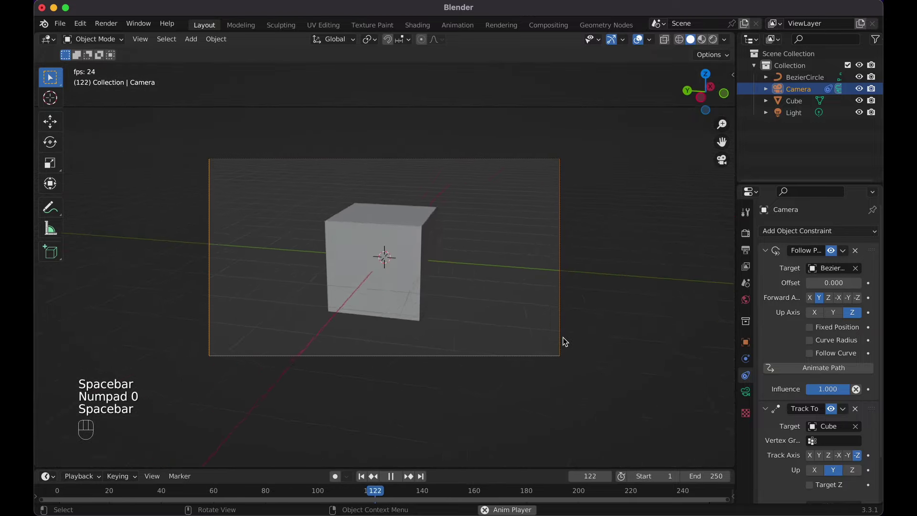
key(space)
Step: Return to the camera view and select the Bezier circle path
scroll(580, 293, down, 6)
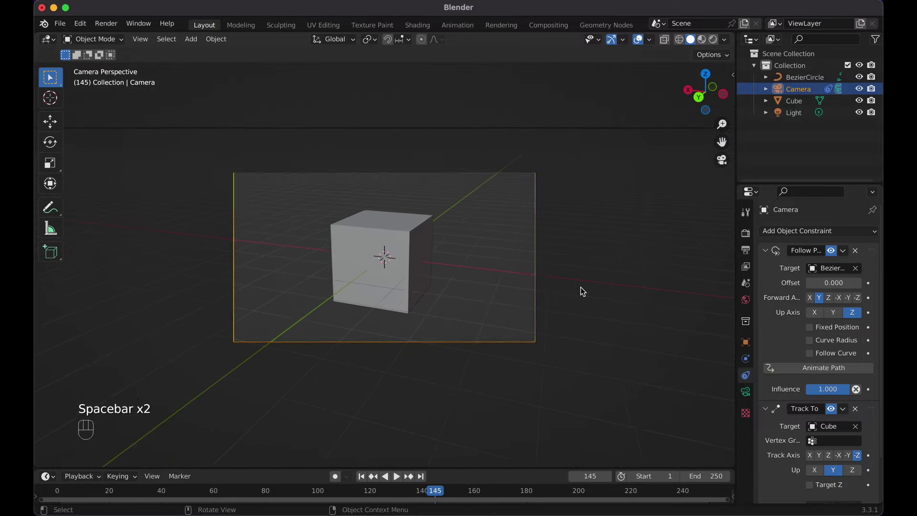
key(KP_0)
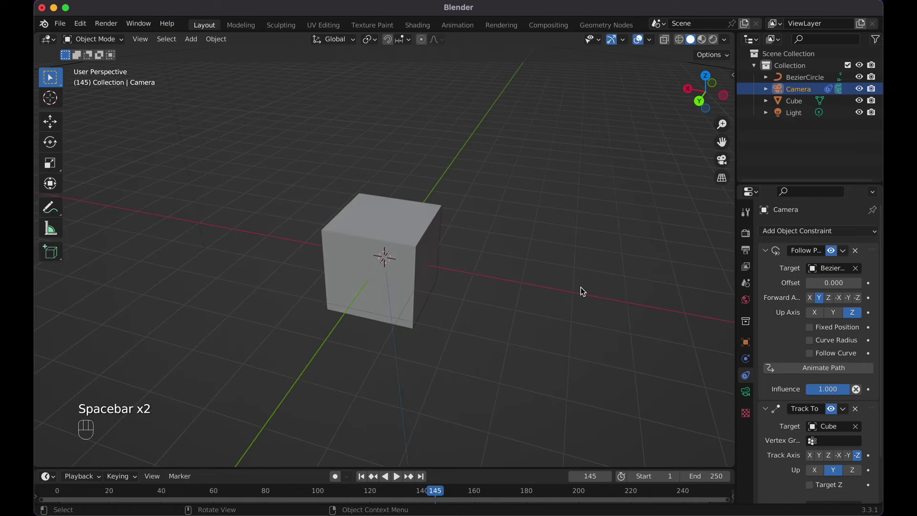
key(KP_0)
key(KP_0)
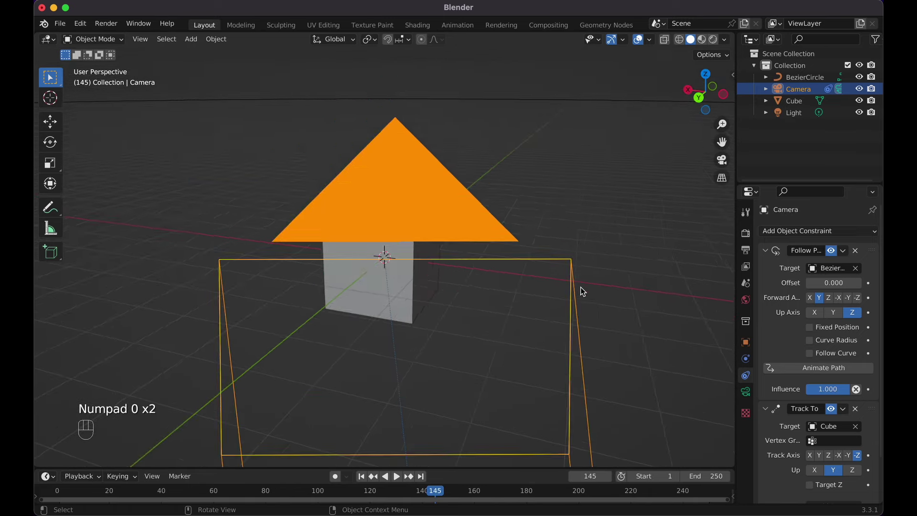
click(566, 331)
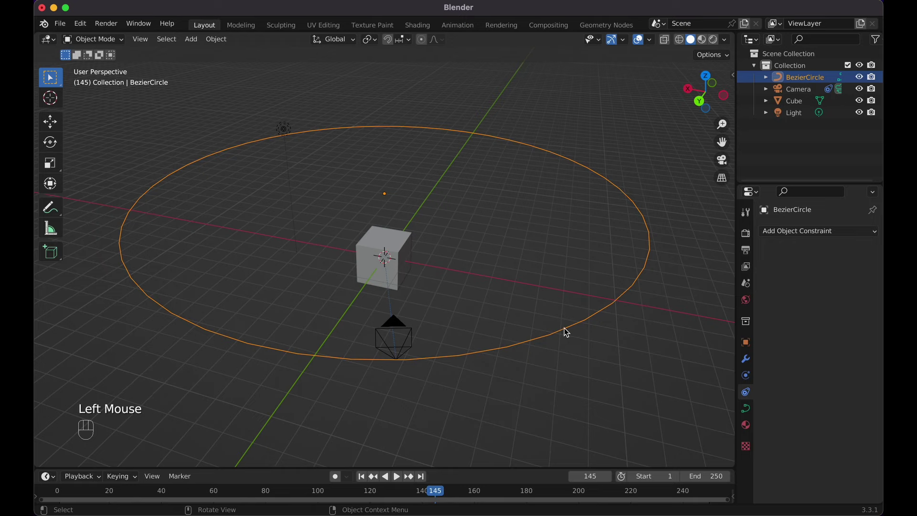
Step: Enlarge the Bezier circle further and preview the orbit through the camera
key(s)
click(624, 360)
key(KP_0)
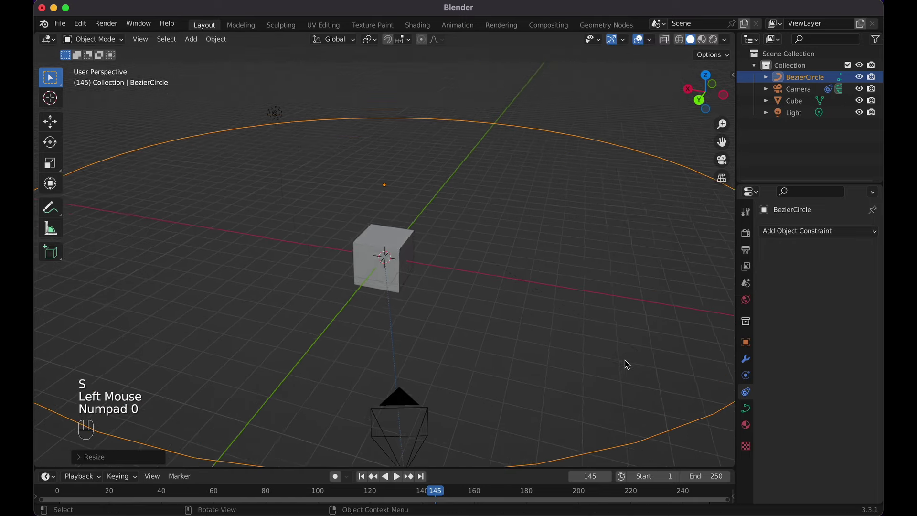
key(space)
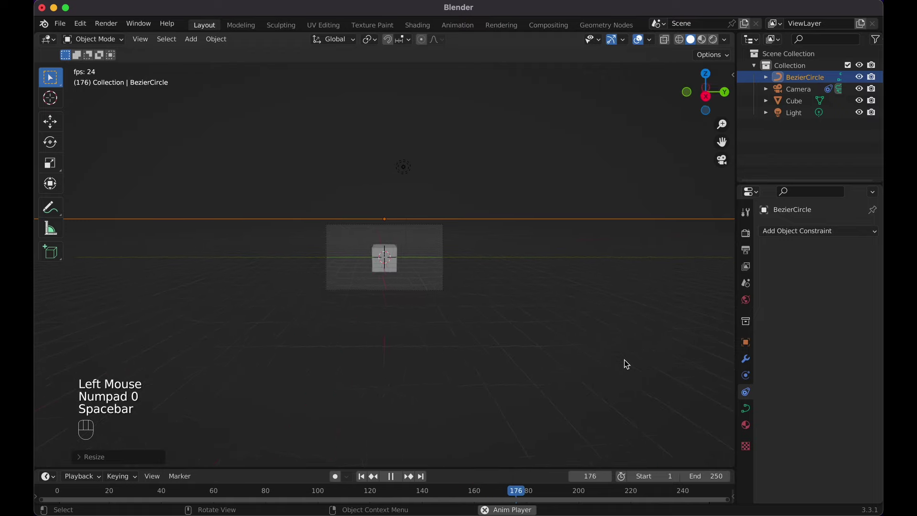
key(space)
Step: Cancel a further resize and a move of the circle, leaving it in place
key(s)
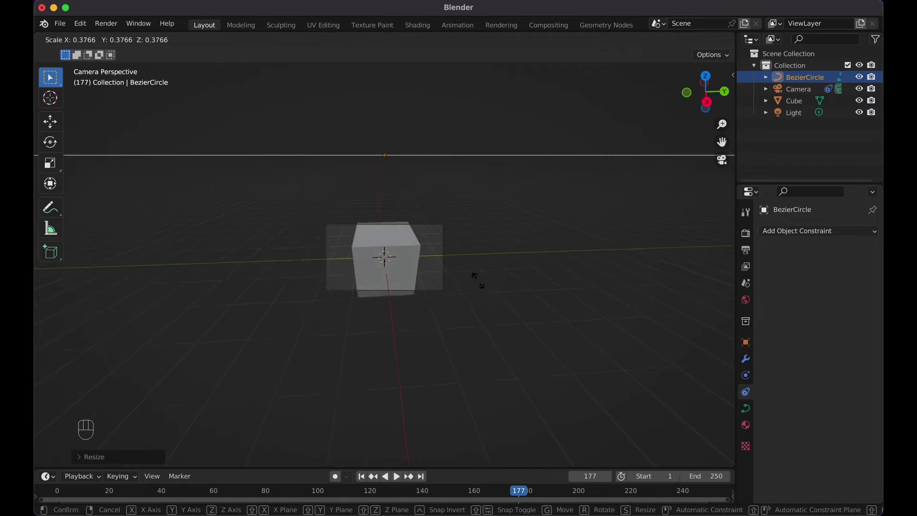
key(Escape)
key(g)
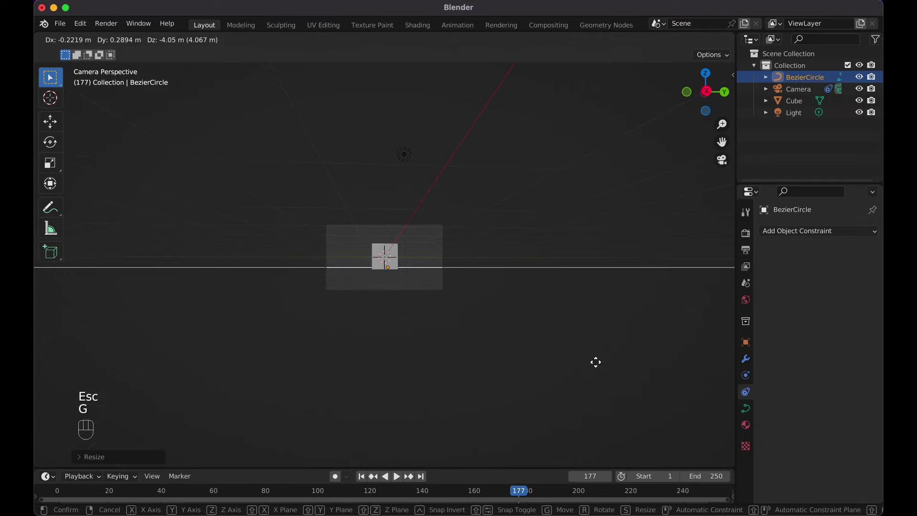
key(Escape)
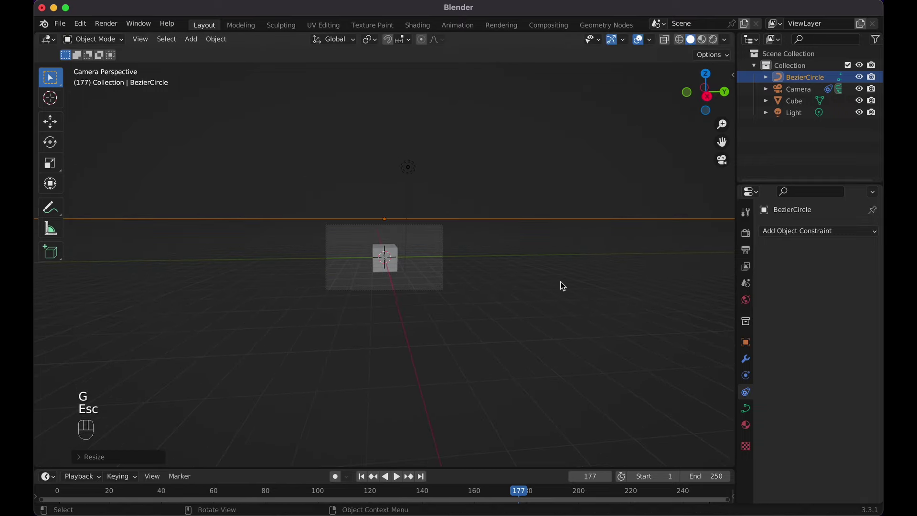
Step: Exit camera view and orbit to see the enlarged circle from above, camera on its edge
key(KP_0)
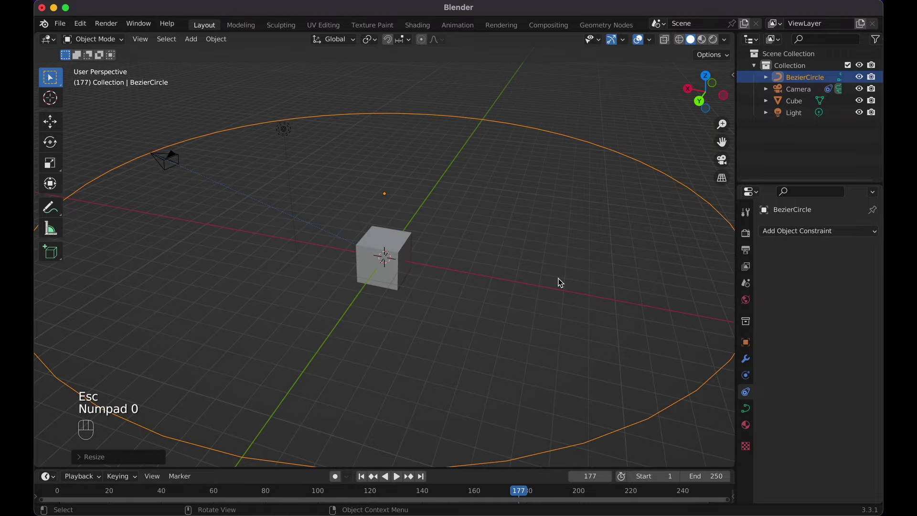
scroll(561, 282, right, 10)
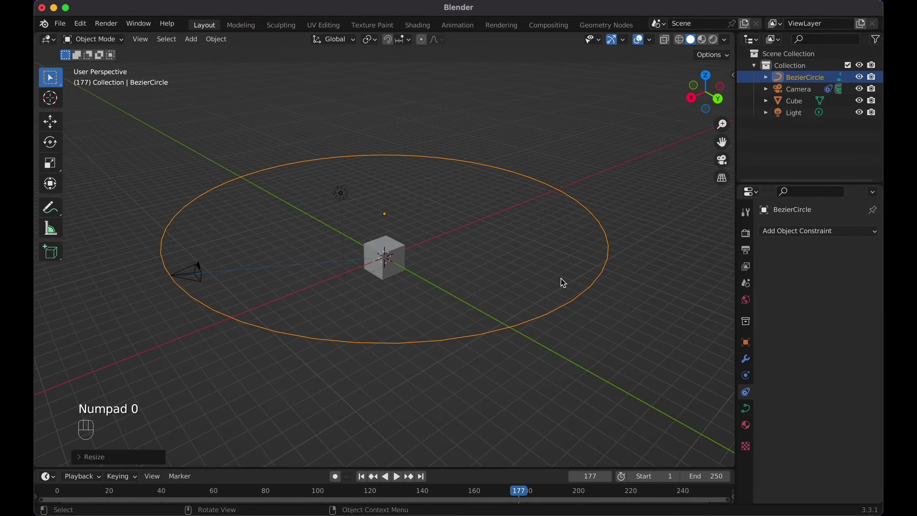
scroll(561, 283, up, 4)
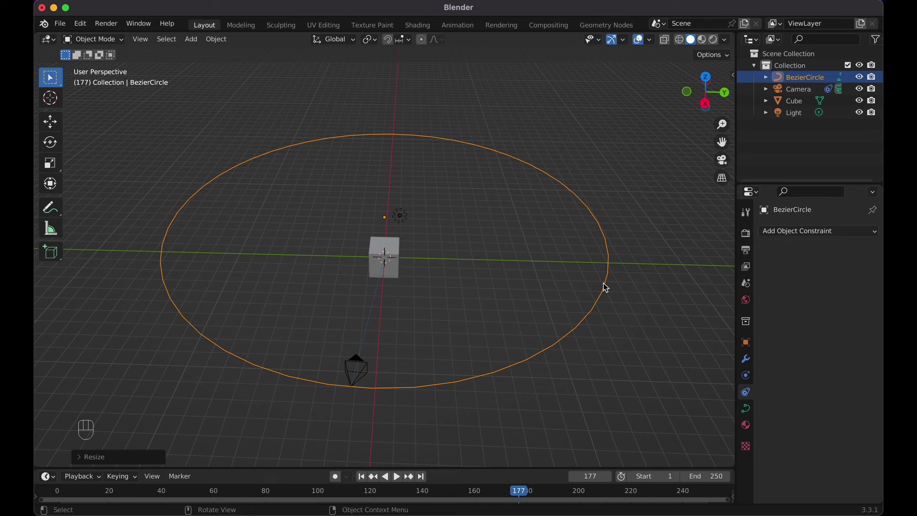
scroll(604, 285, left, 6)
scroll(604, 285, down, 4)
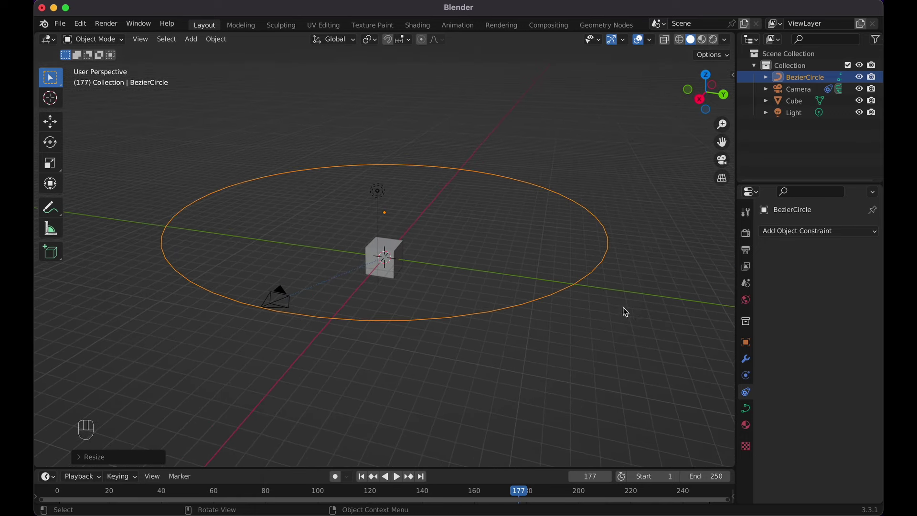
scroll(432, 279, up, 3)
scroll(431, 279, right, 2)
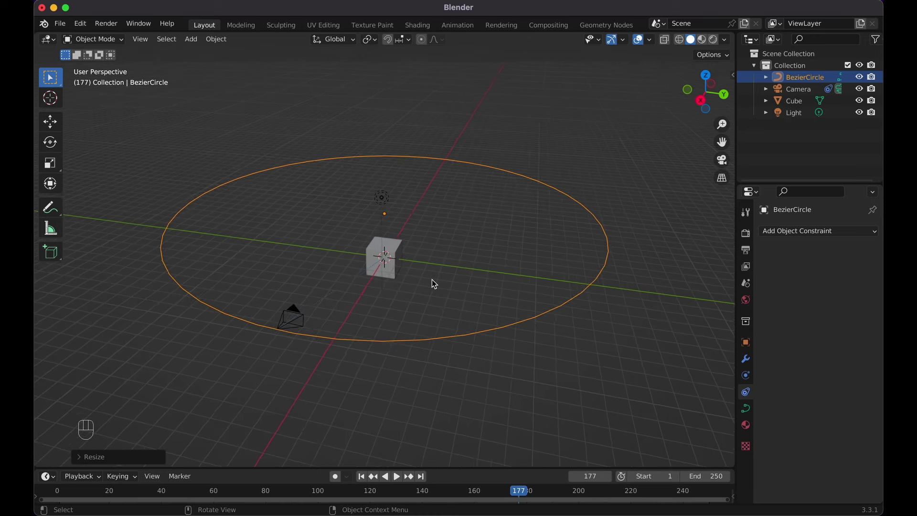
scroll(491, 344, up, 3)
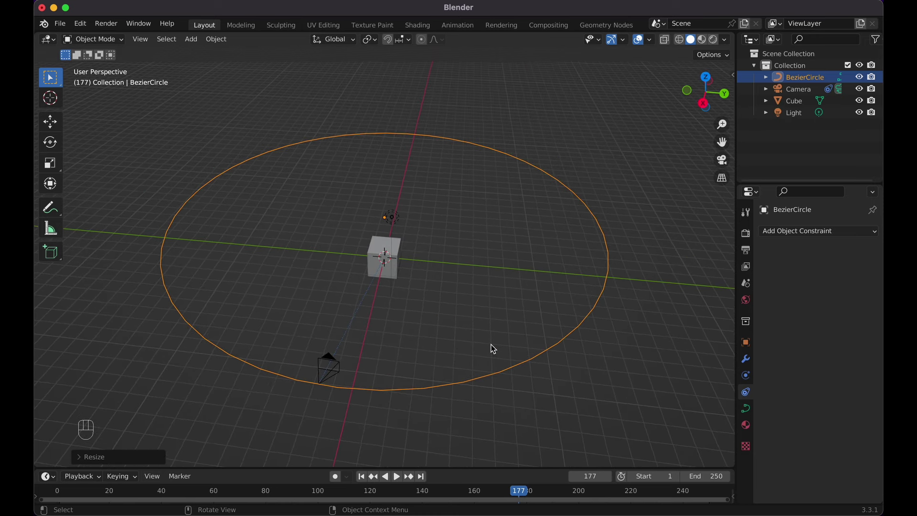
ctrl+scroll(457, 383, up, 5)
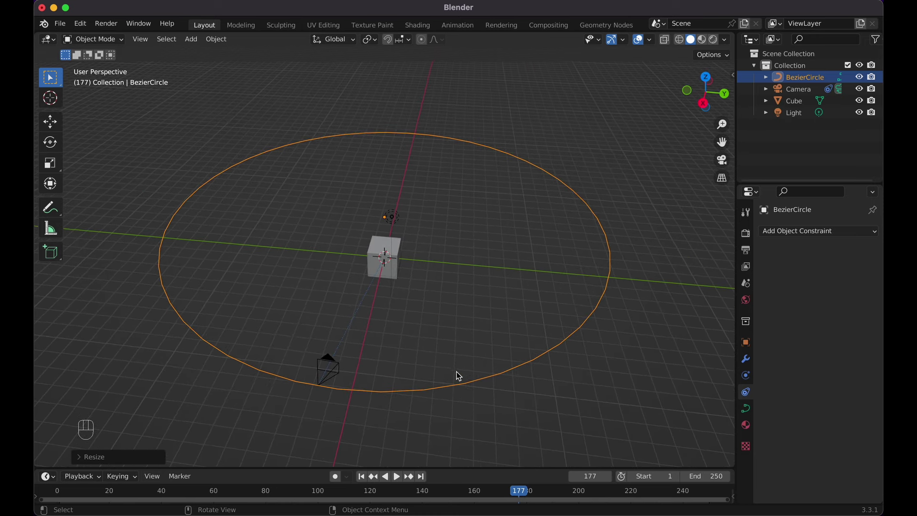
ctrl+scroll(457, 369, down, 3)
middle_drag(457, 370, 395, 440)
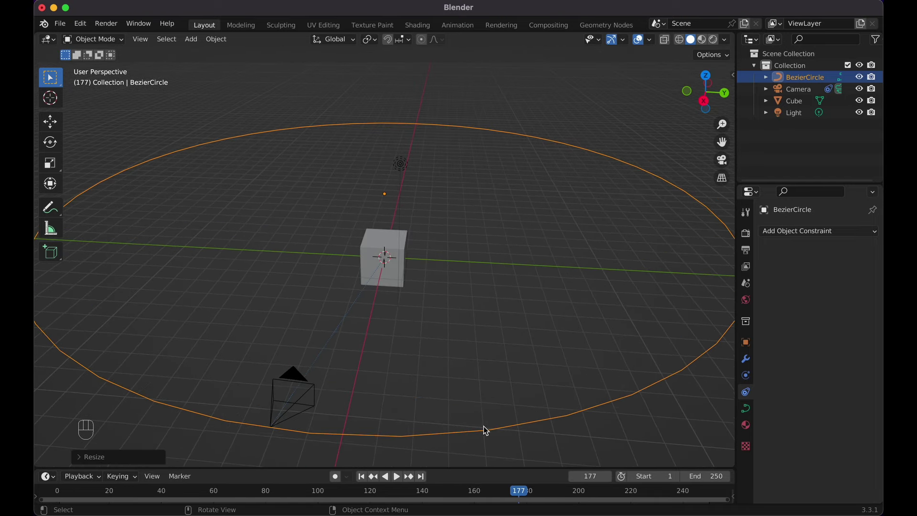
scroll(498, 405, down, 2)
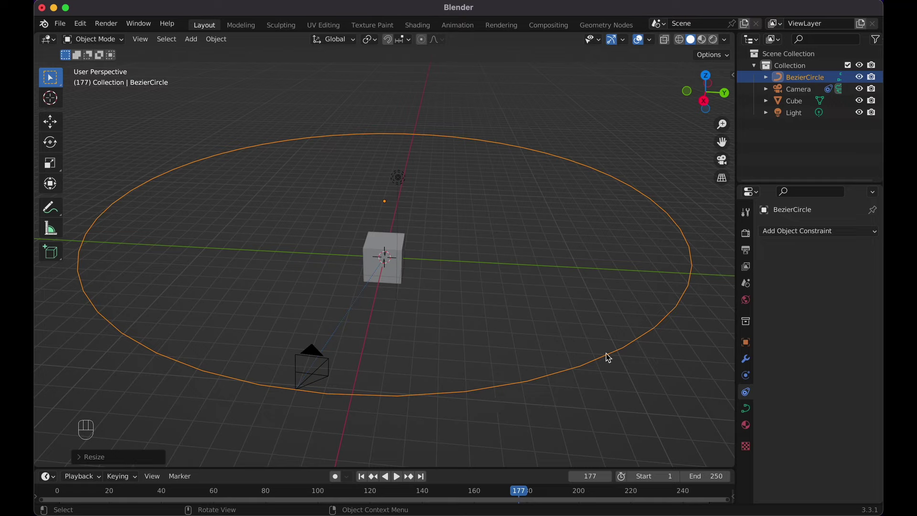
Step: Try the circle's Resolution U at 2, 32, then 4 in Object Data Properties
click(747, 411)
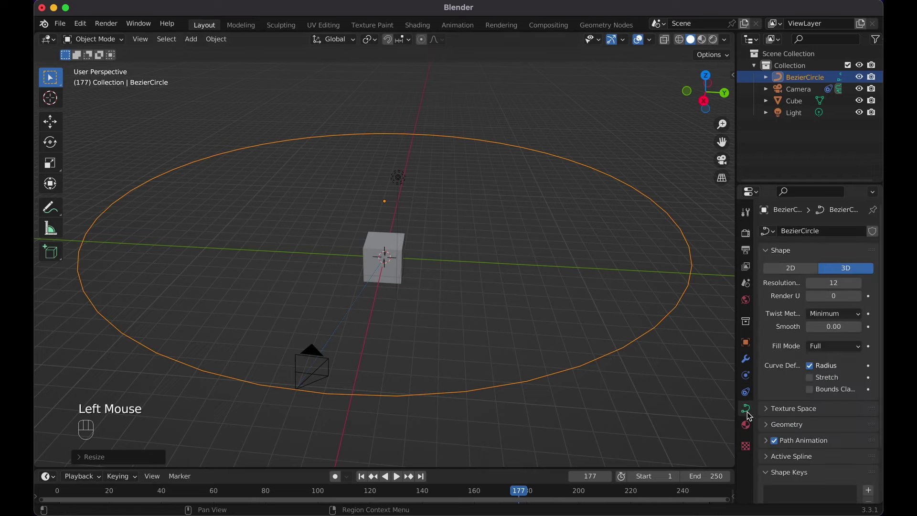
click(839, 286)
text(2)
key(Return)
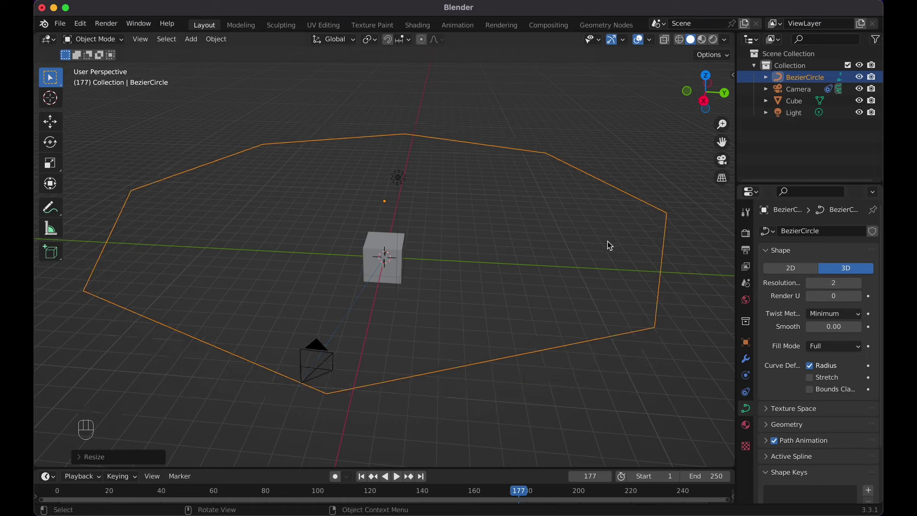
click(834, 283)
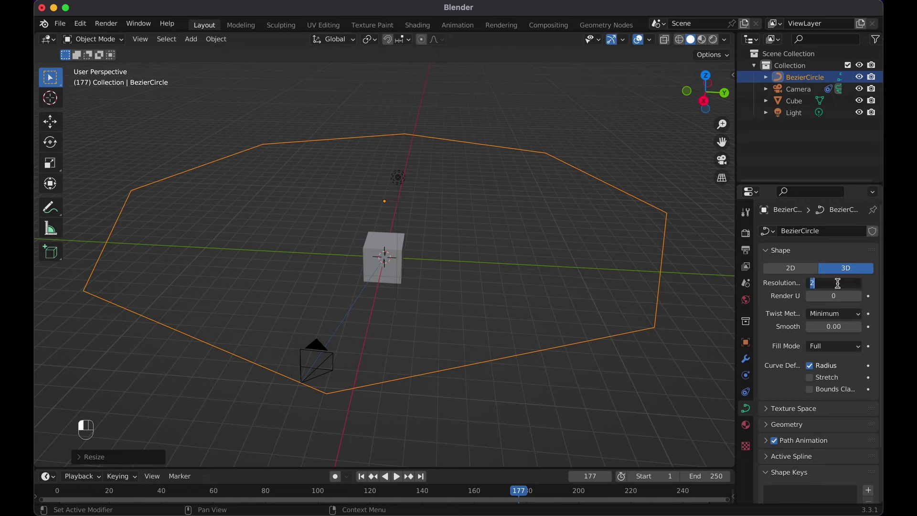
text(32)
key(Return)
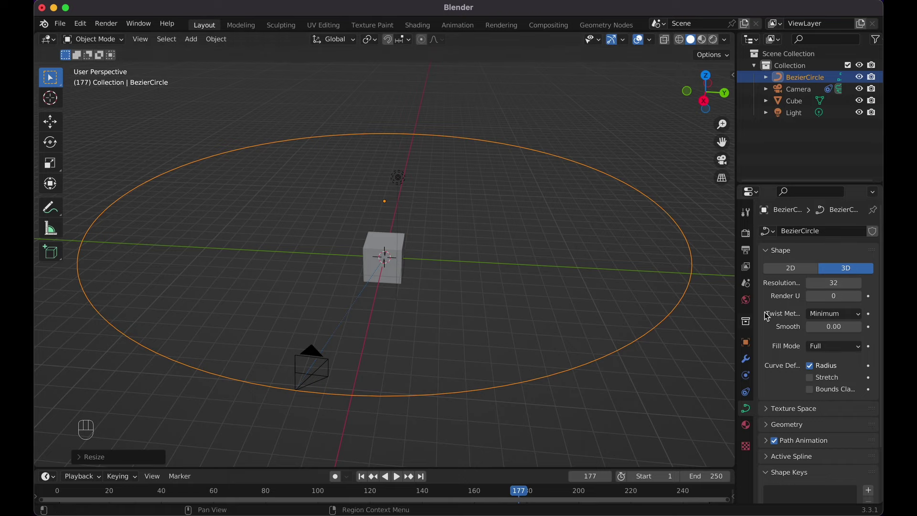
click(831, 282)
text(4)
key(Return)
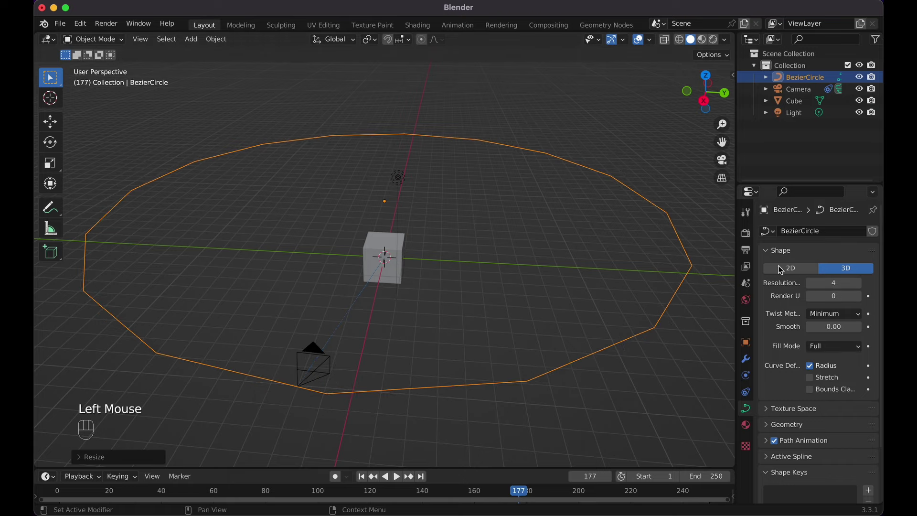
Step: Scale the circle down, restore Resolution U to 32, and preview the orbit to frame 105
key(KP_0)
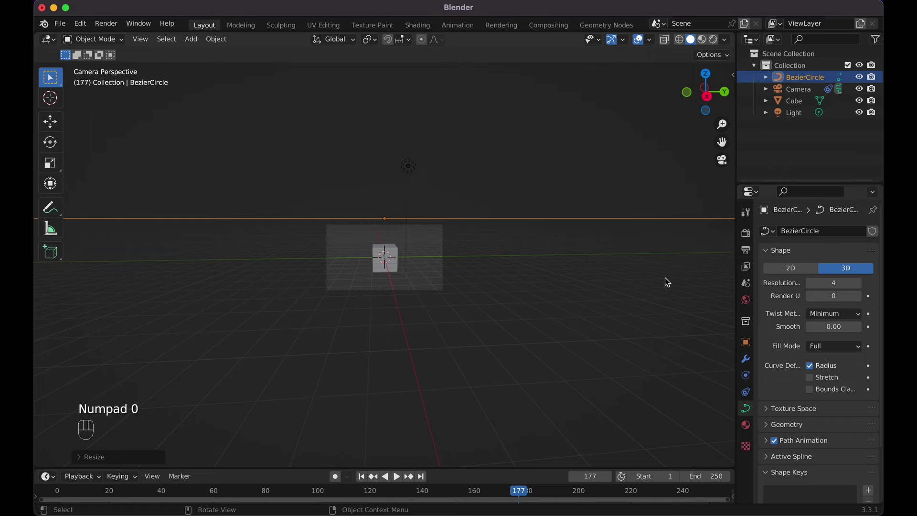
key(s)
click(572, 267)
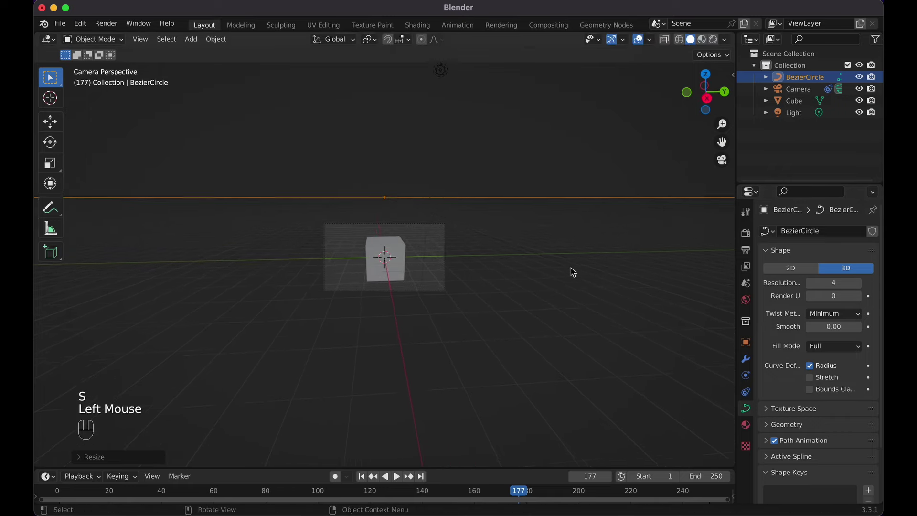
key(space)
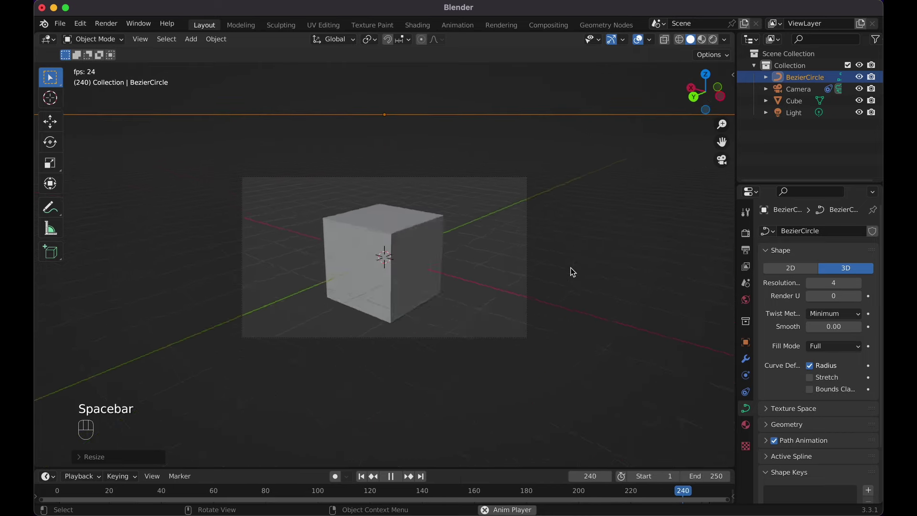
key(space)
drag(855, 284, 893, 284)
key(space)
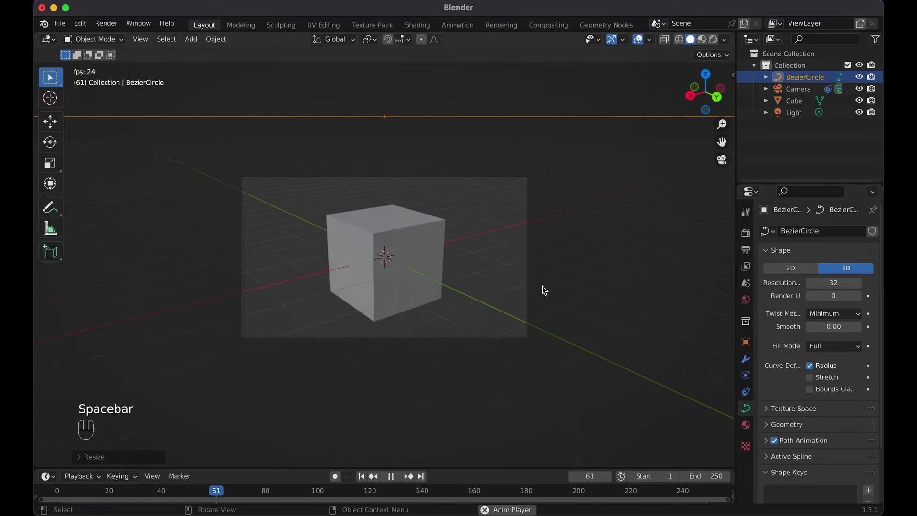
key(space)
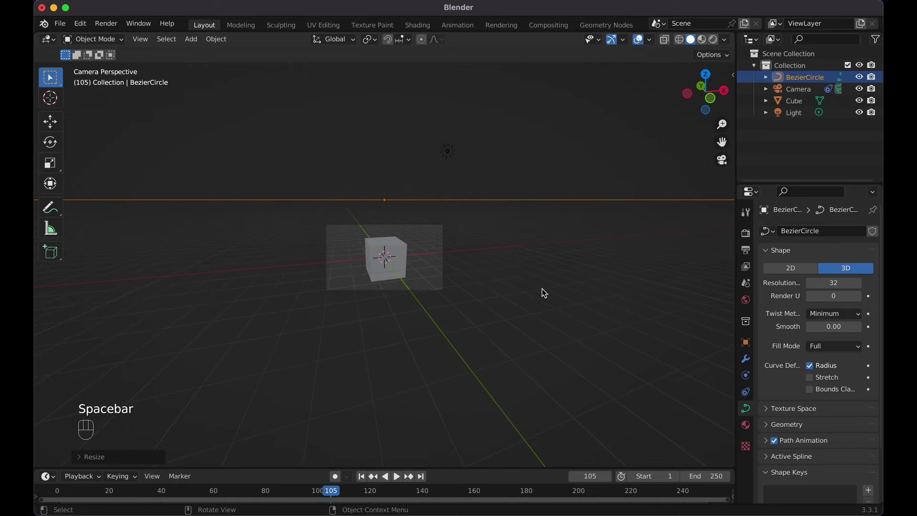
Step: Expand the circle's Path Animation settings and test a 25-frame path length with playback
key(KP_0)
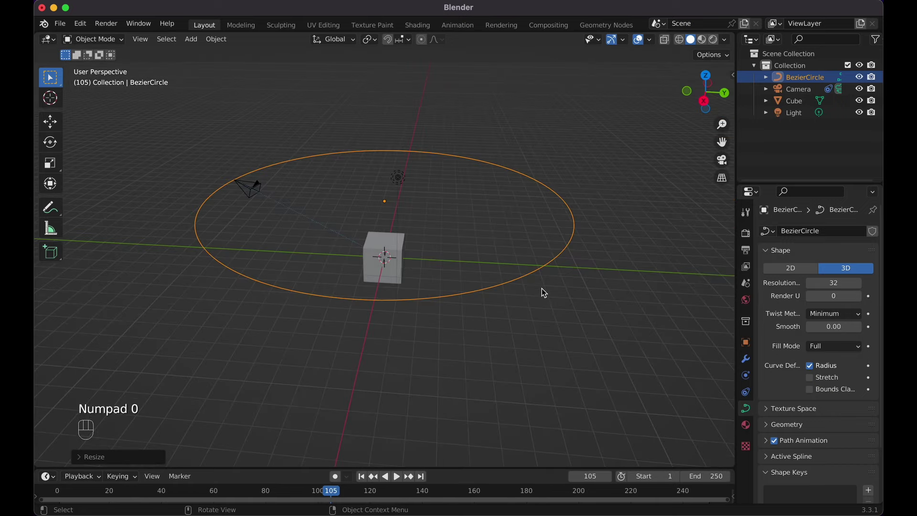
scroll(542, 288, right, 10)
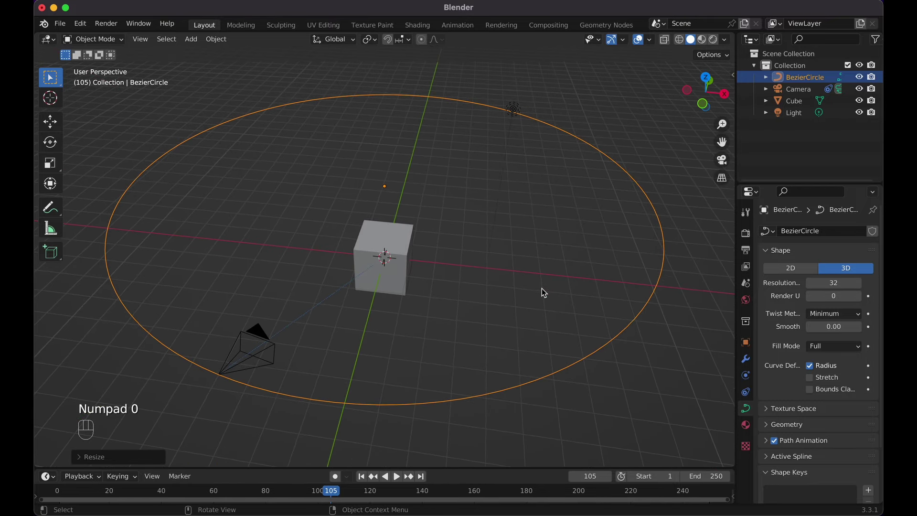
scroll(769, 406, down, 3)
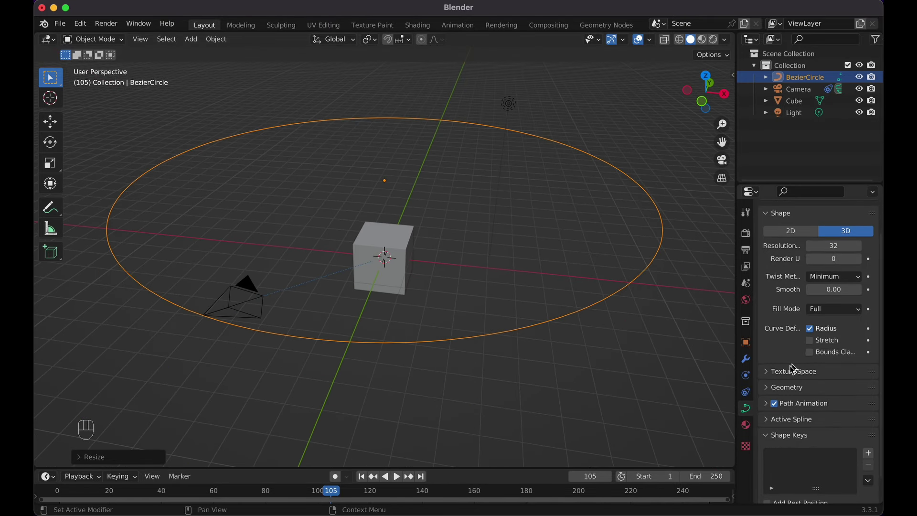
scroll(768, 408, up, 3)
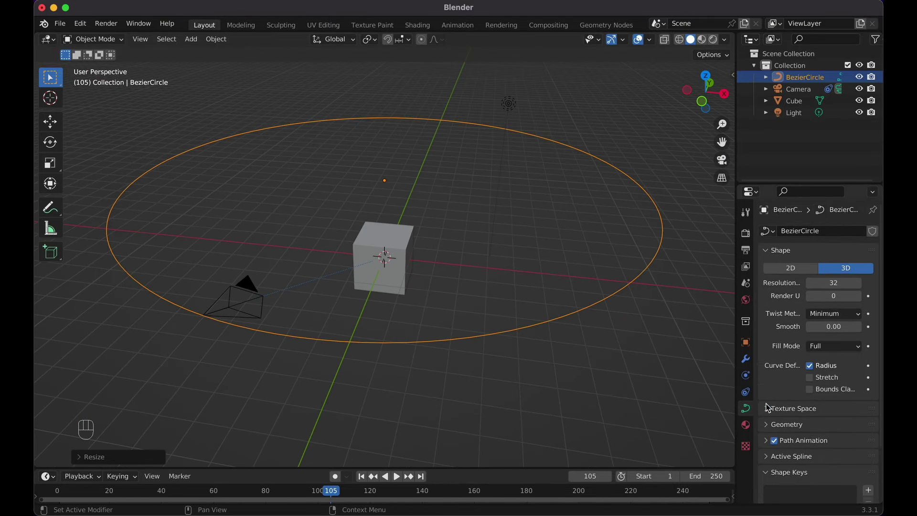
scroll(765, 405, down, 2)
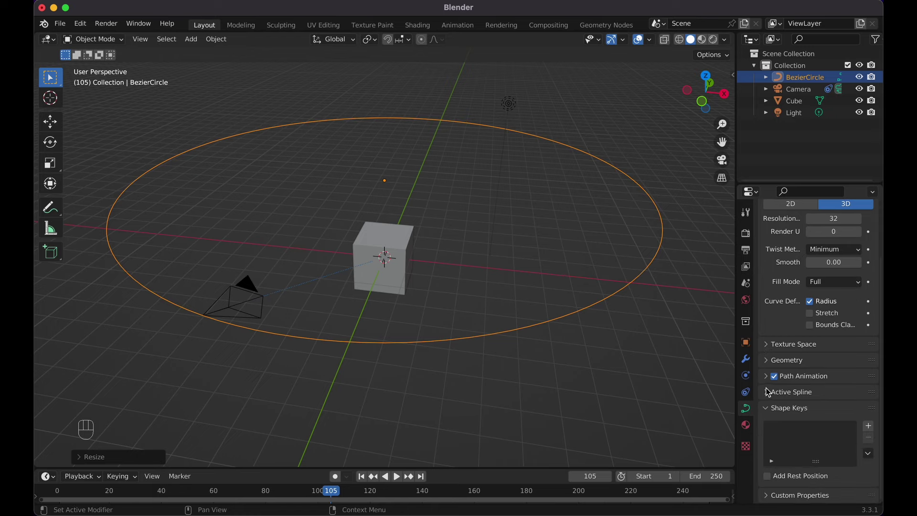
click(767, 381)
scroll(768, 383, down, 3)
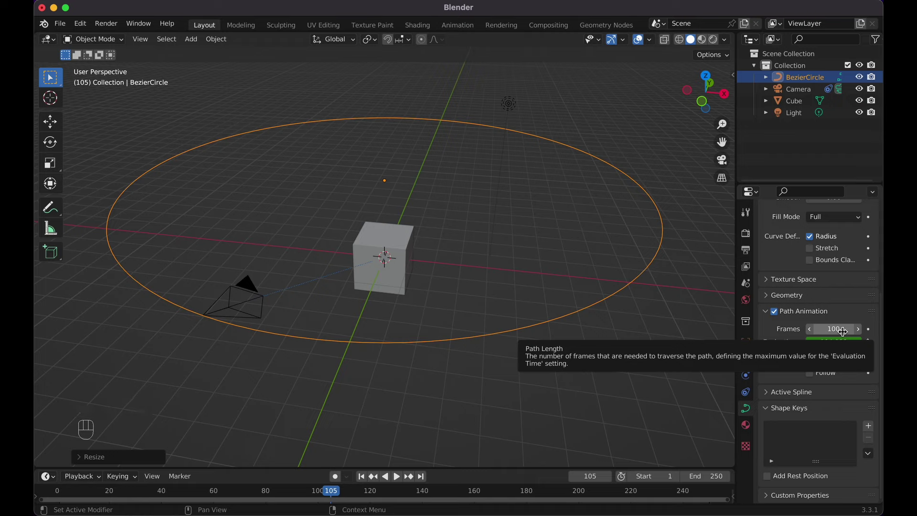
click(843, 330)
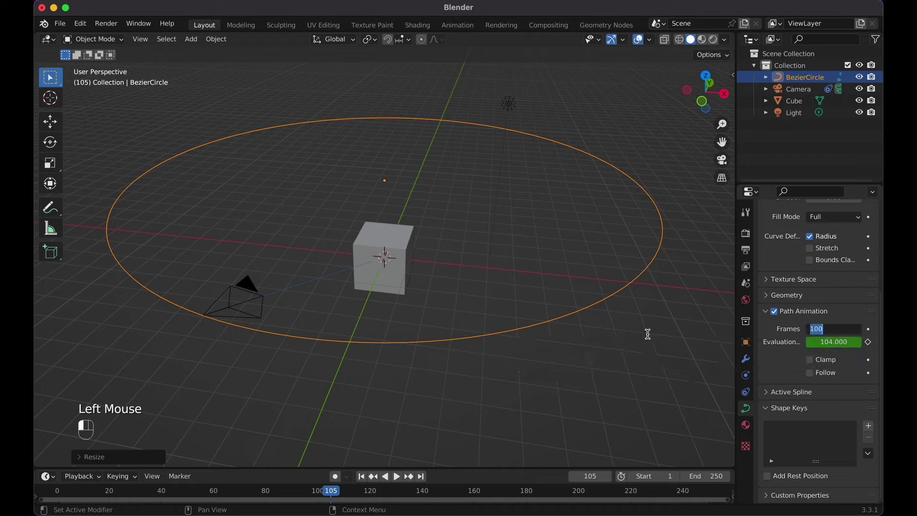
text(25)
key(Return)
key(space)
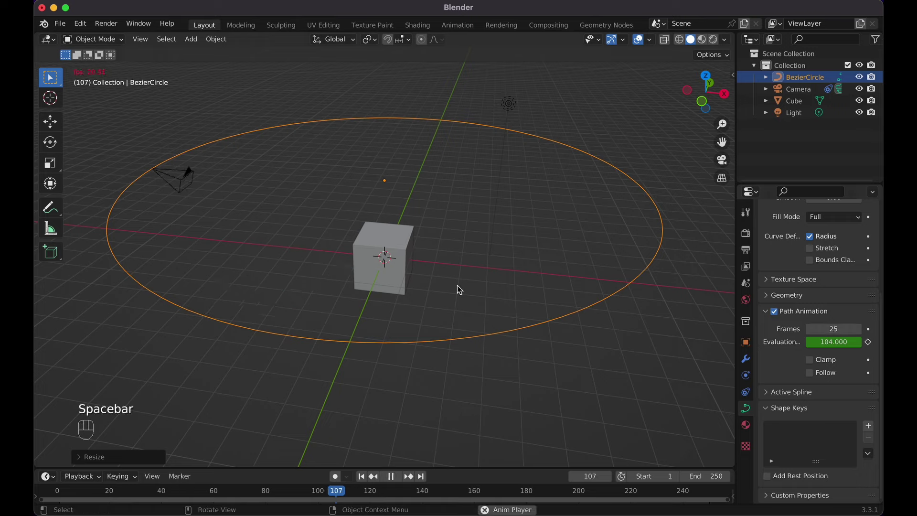
key(space)
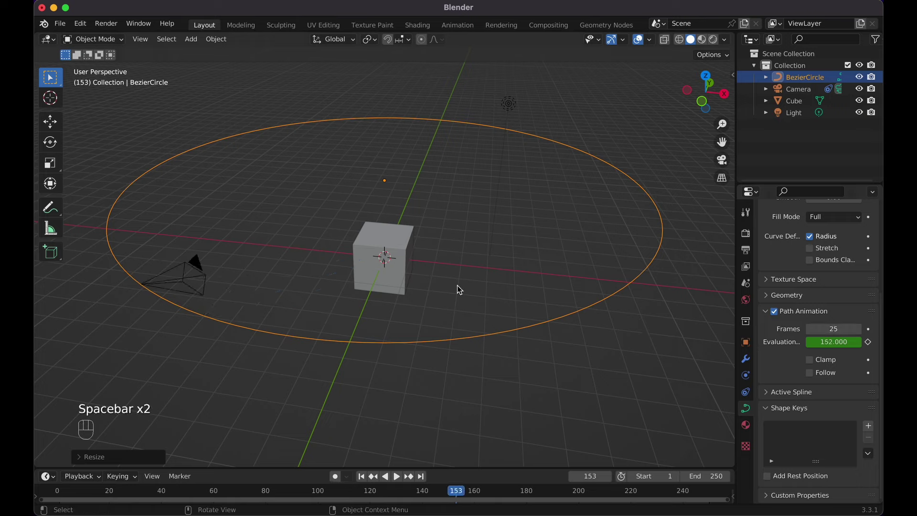
Step: Set Path Animation Frames to 250, preview the orbit, and rewind to frame 1
click(847, 328)
text(250)
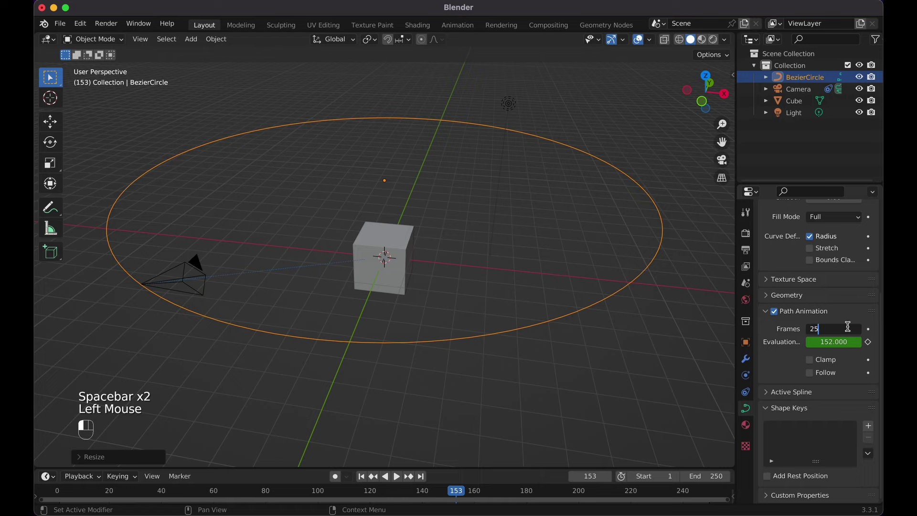
key(Return)
key(space)
key(KP_0)
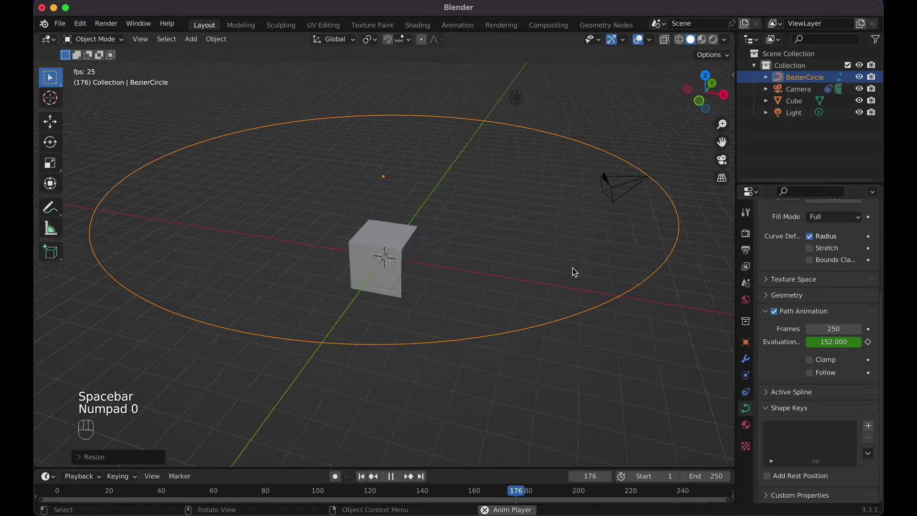
key(space)
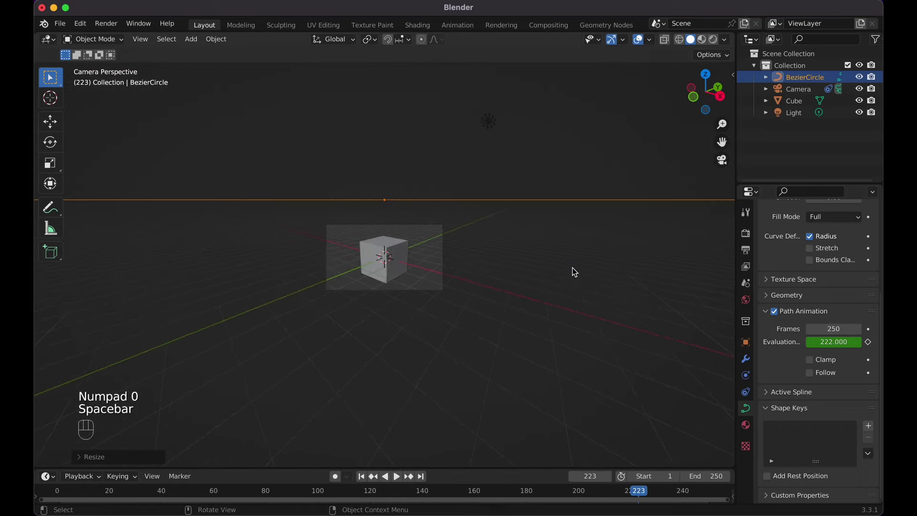
key(KP_0)
key(space)
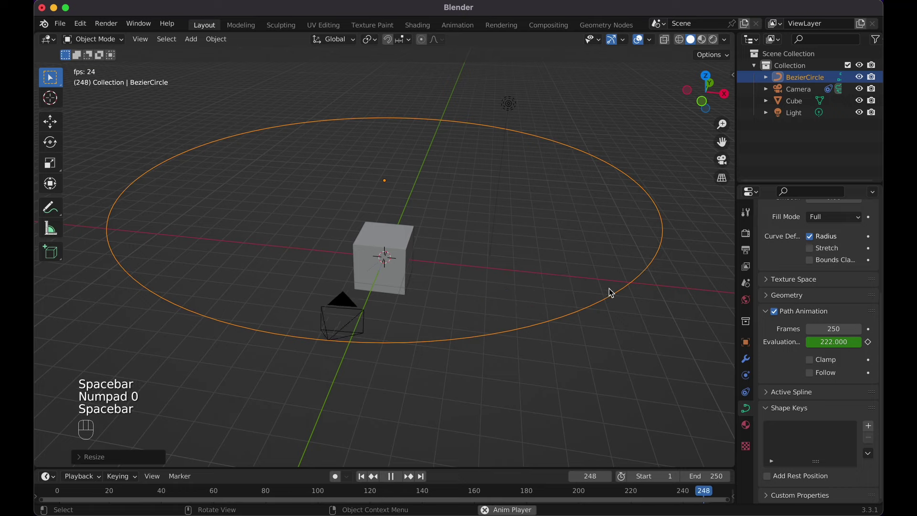
key(space)
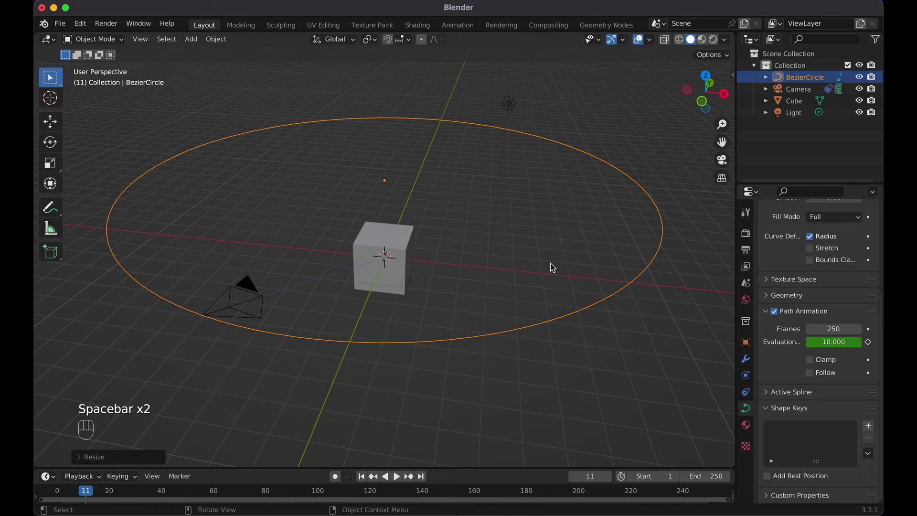
middle_drag(549, 263, 549, 264)
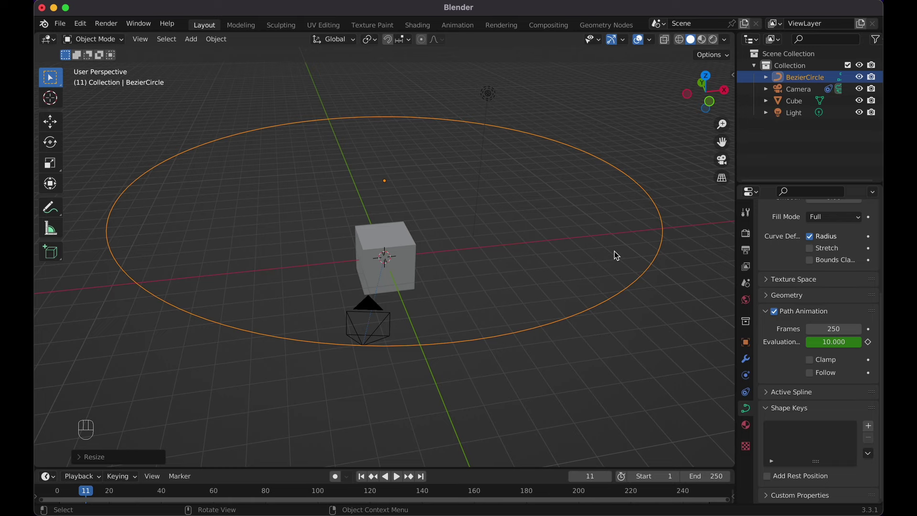
key(shift+Left)
Step: Change the BezierCircle's Path Animation Frames from 250 to 100
middle_drag(614, 251, 614, 251)
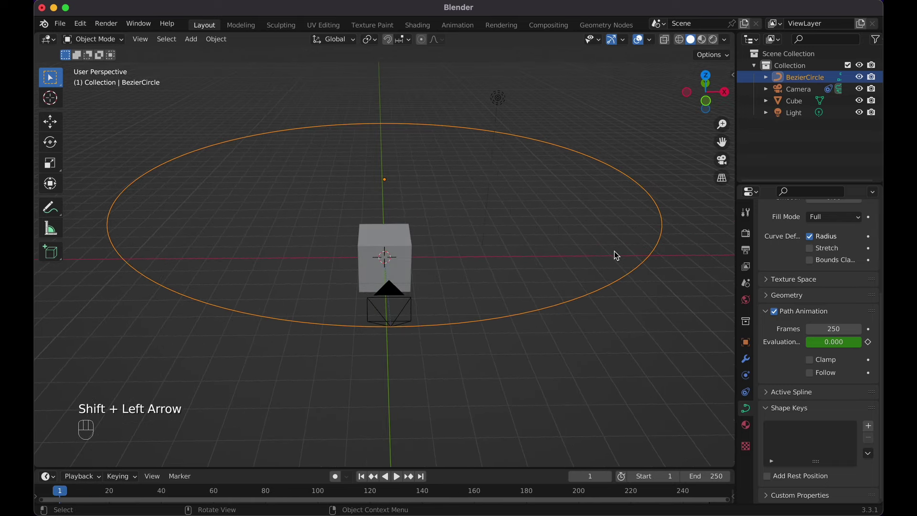
drag(226, 467, 226, 442)
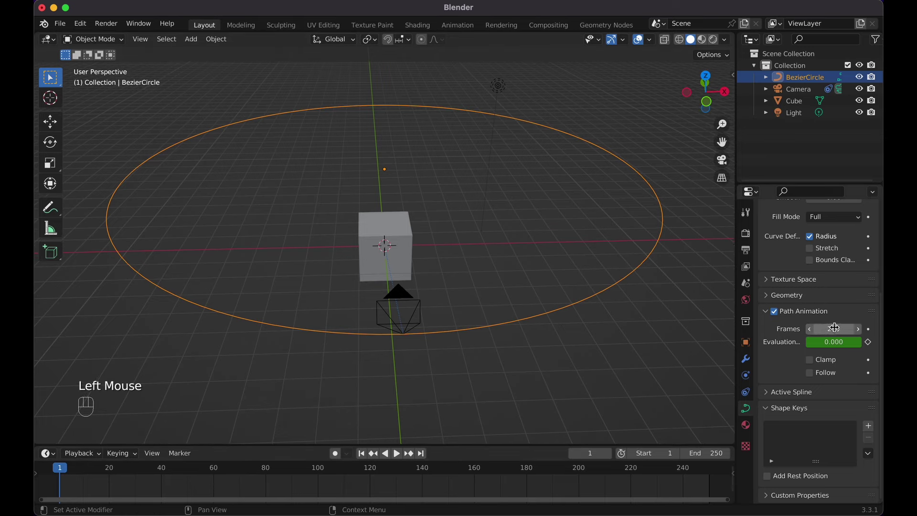
double_click(835, 328)
text(100)
key(Return)
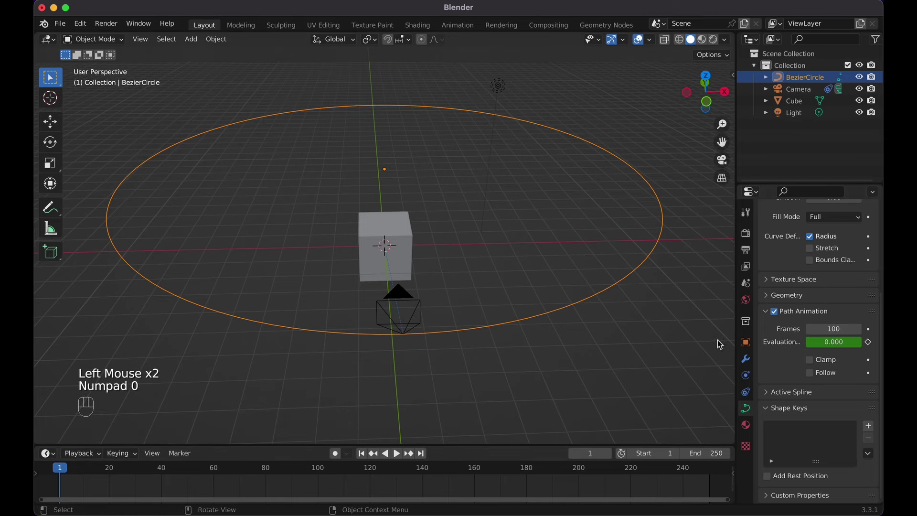
Step: Enable Fixed Position on the camera's Follow Path constraint and keyframe Offset Factor 0.000 at frame 1
click(403, 298)
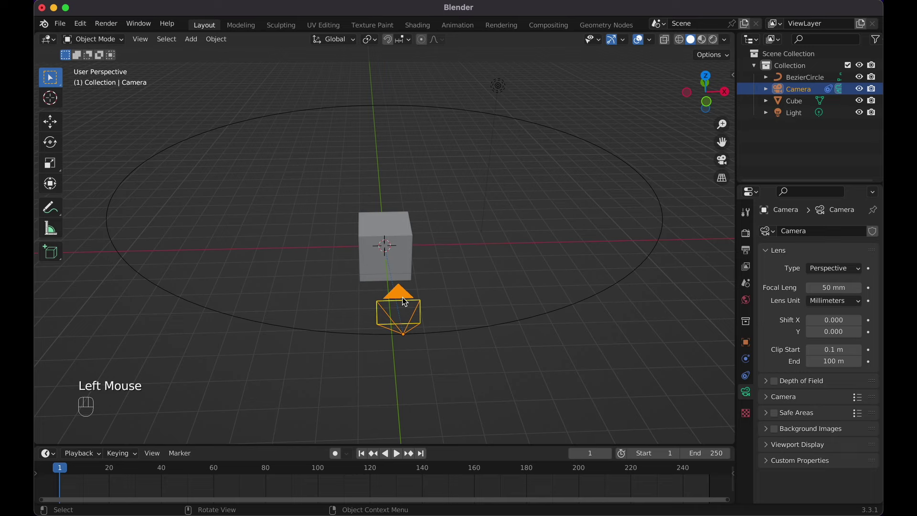
click(745, 376)
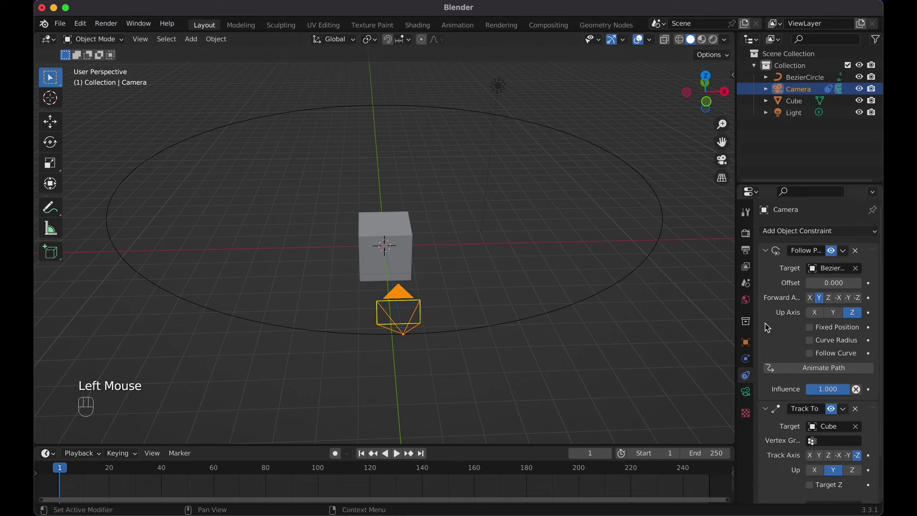
click(811, 329)
click(869, 284)
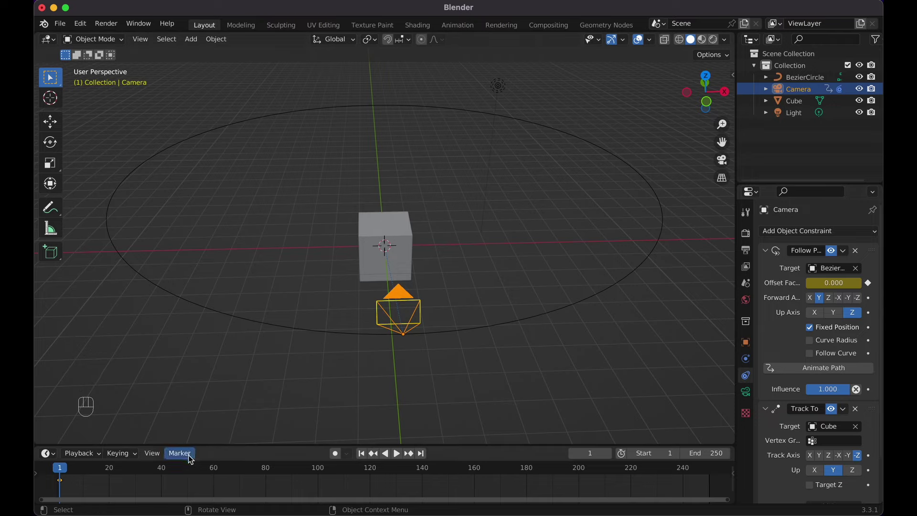
drag(266, 445, 262, 417)
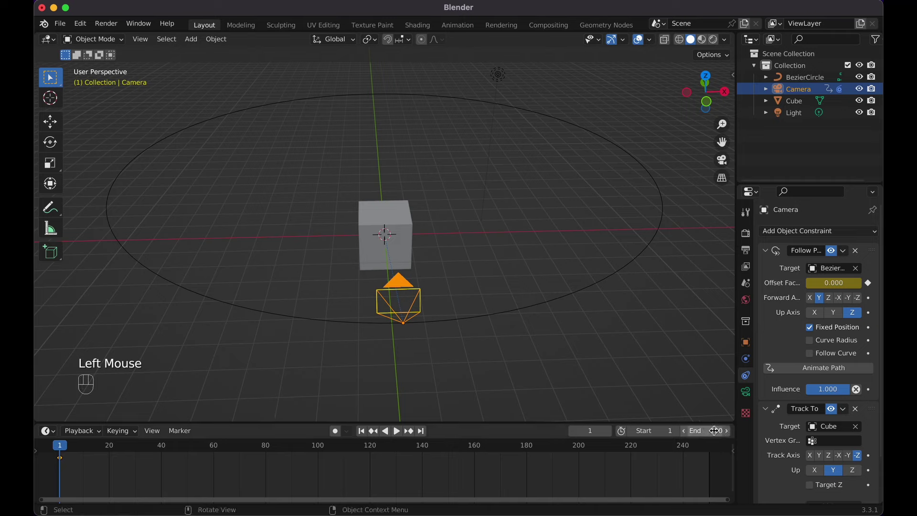
Step: Show the Output Properties frame range, abandoning an edit so End stays at 250
click(745, 252)
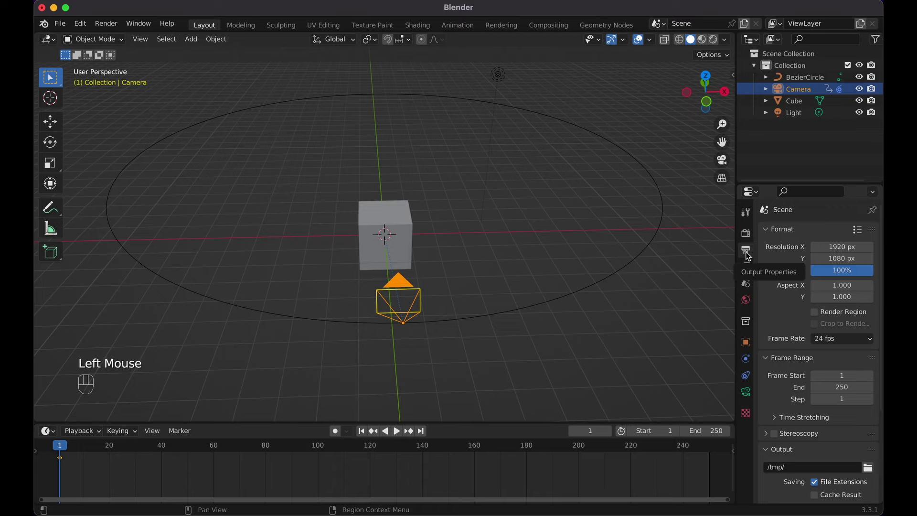
click(852, 390)
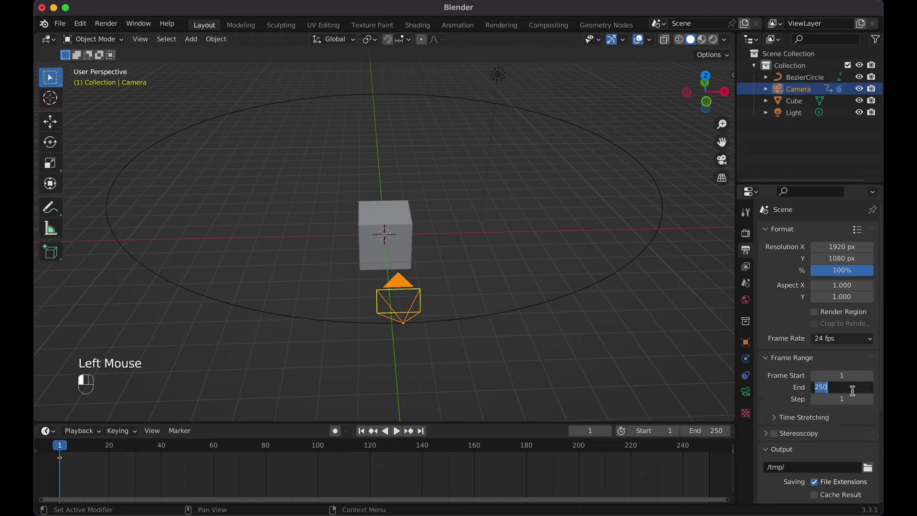
text(0)
key(BackSpace)
key(BackSpace)
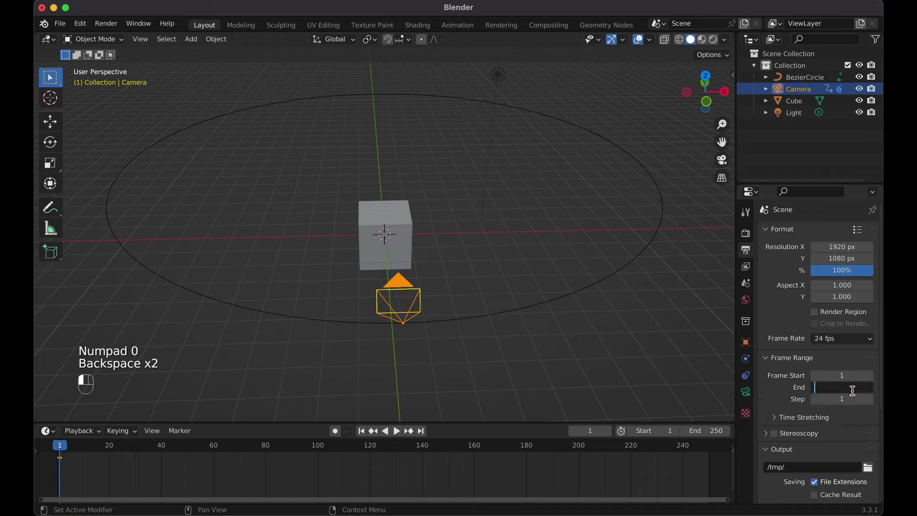
click(781, 390)
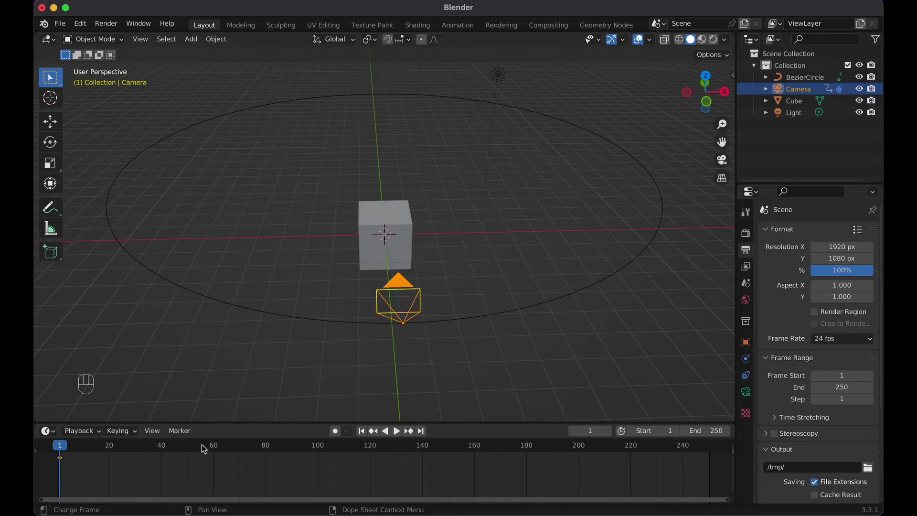
Step: At frame 60, set the camera's Offset Factor to 0.5 and keyframe it, then go to frame 80
drag(210, 448, 217, 448)
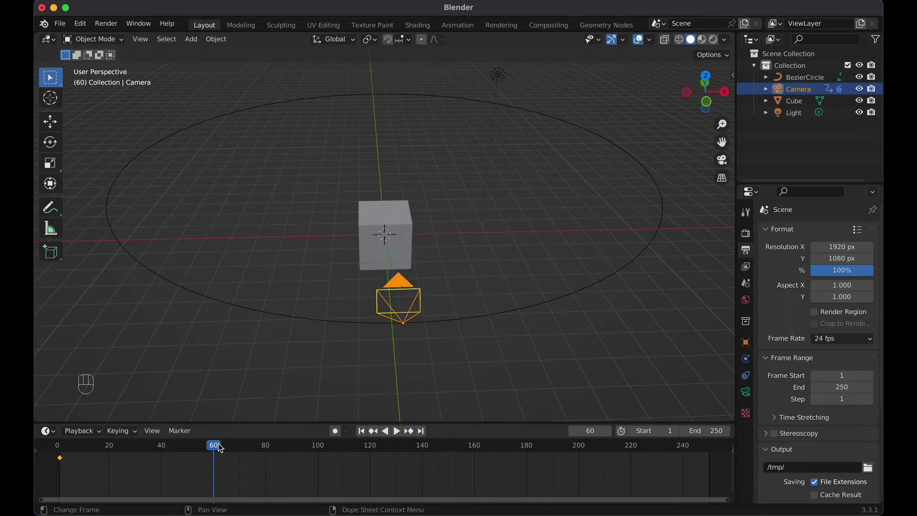
click(597, 431)
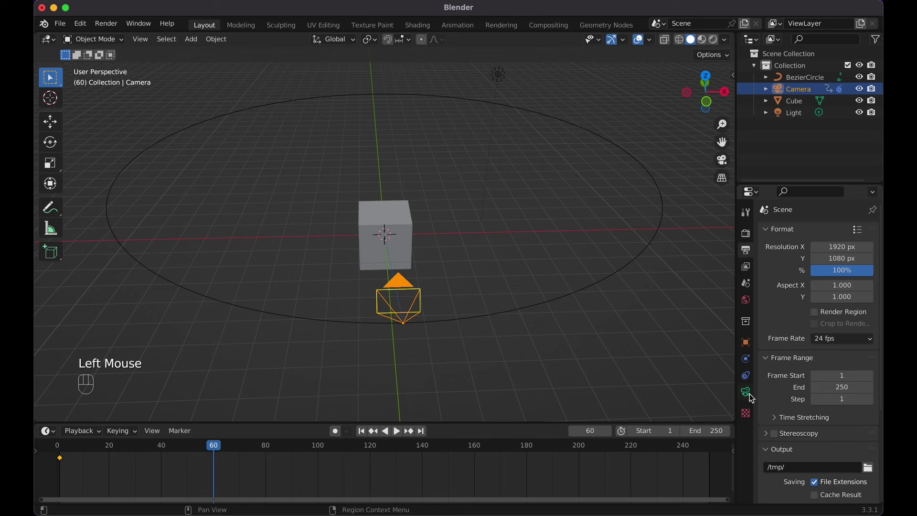
click(748, 376)
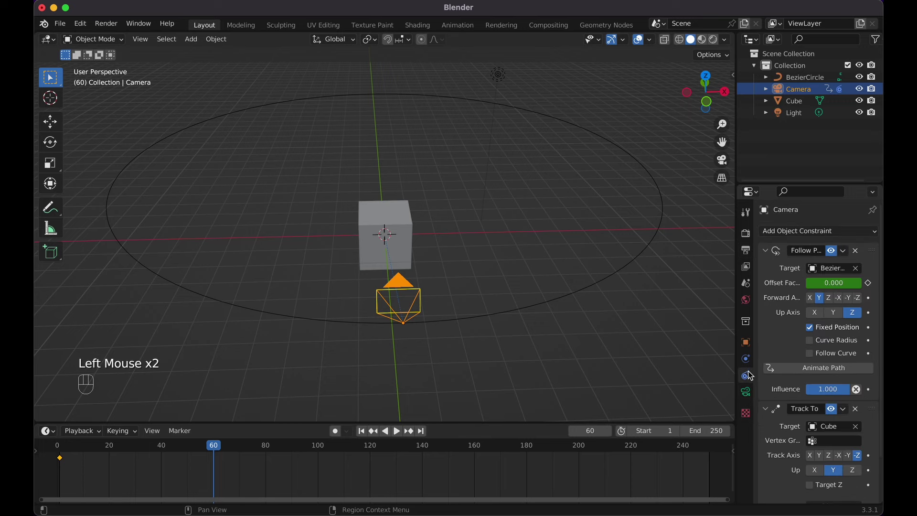
click(842, 285)
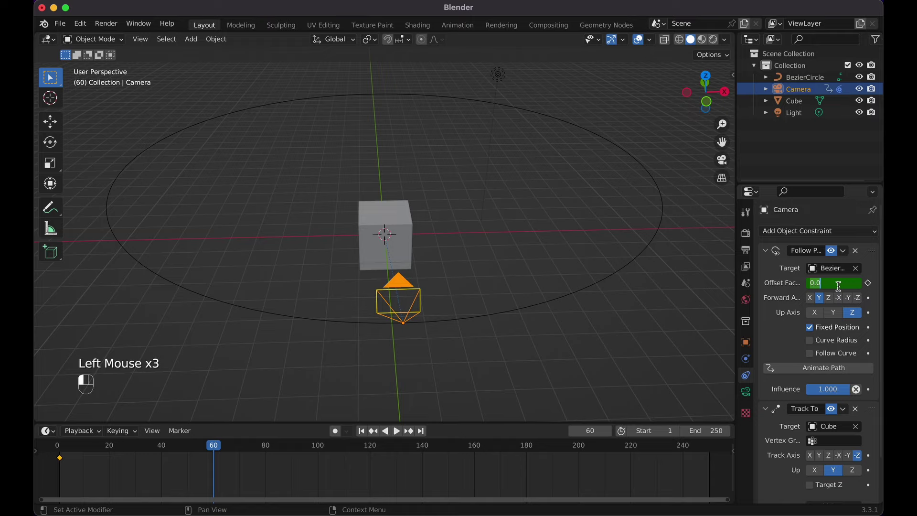
key(BackSpace)
key(Return)
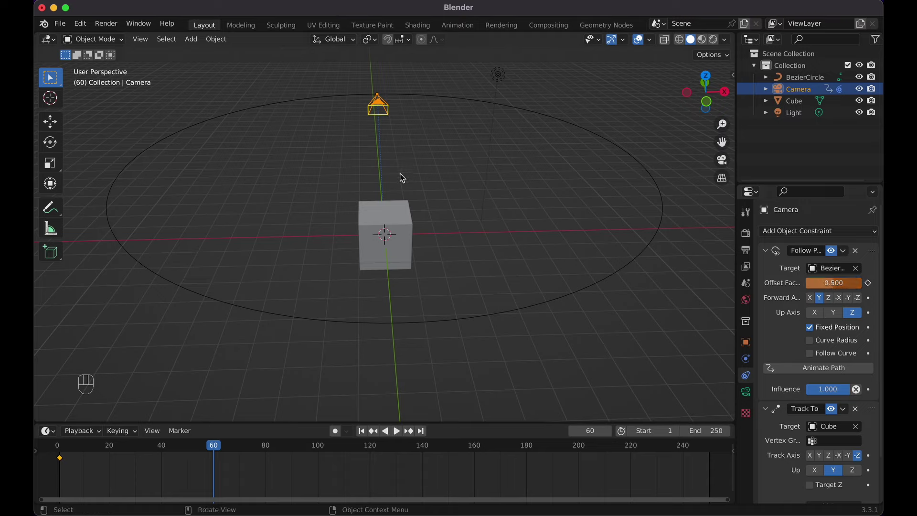
click(868, 284)
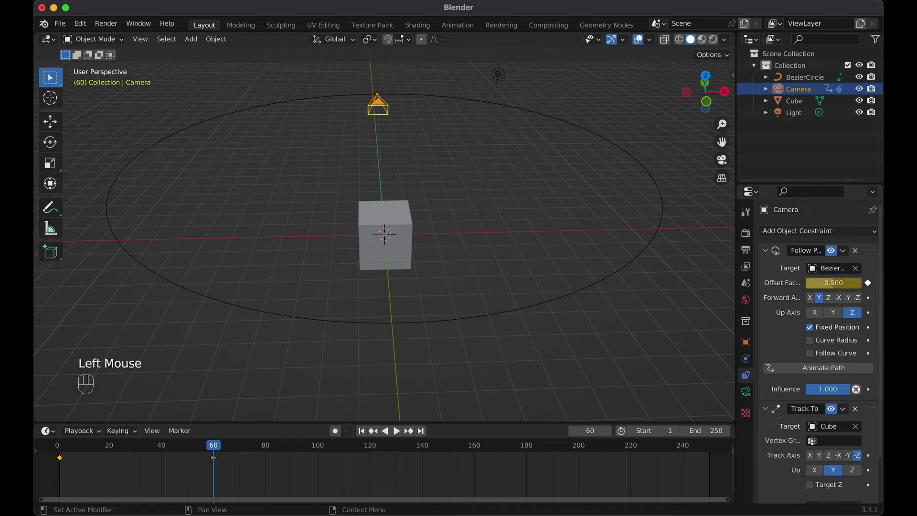
right_click(826, 285)
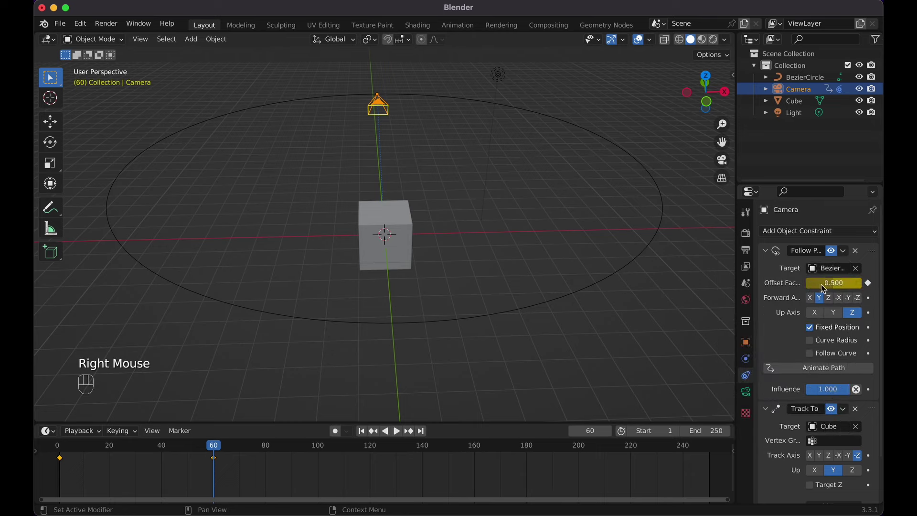
click(264, 446)
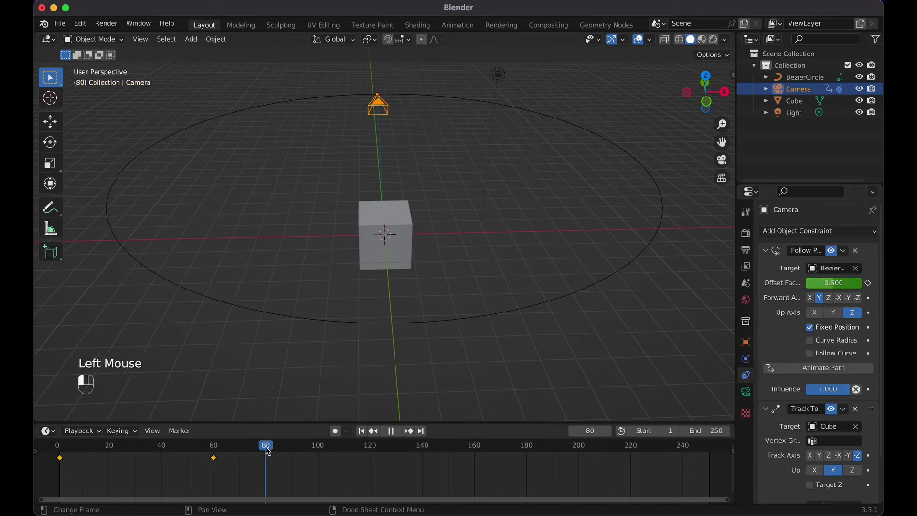
right_click(846, 290)
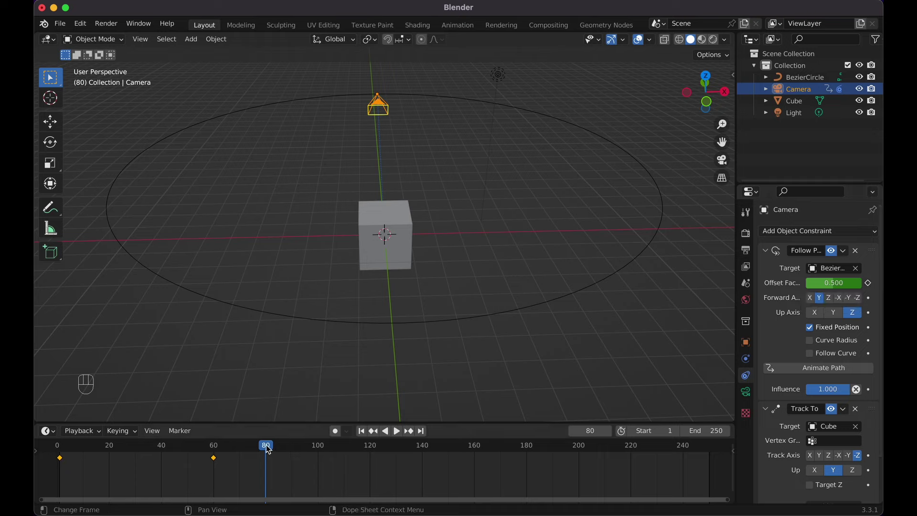
Step: Set Offset Factor keyframes of 0.75 at frame 80 and 1.0 at frame 230
drag(266, 445, 55, 462)
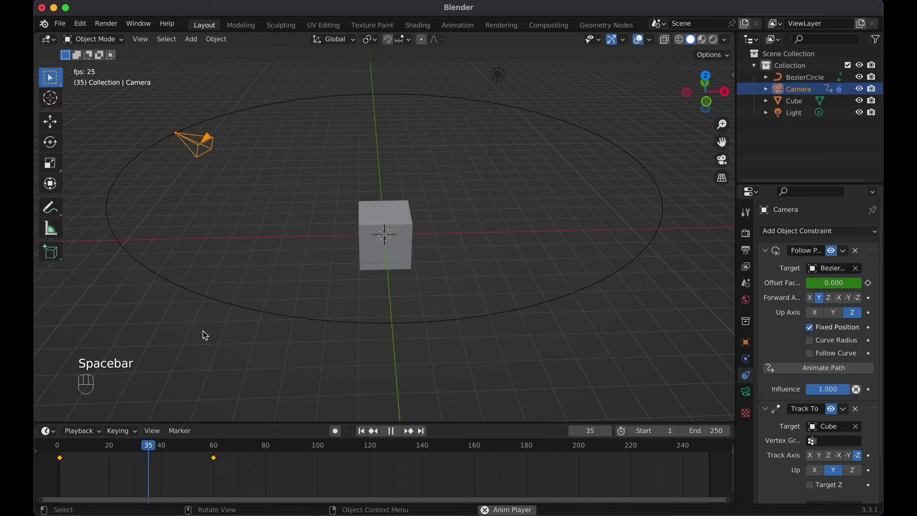
key(space)
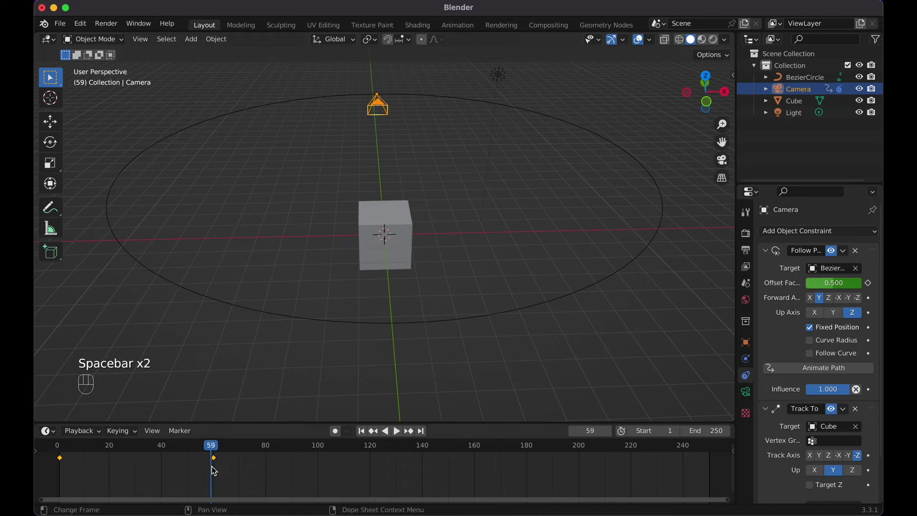
click(214, 450)
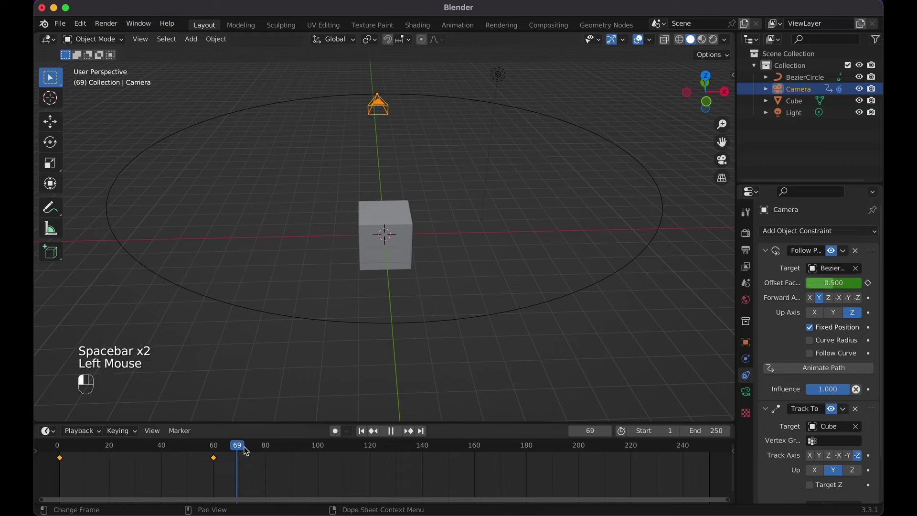
drag(268, 449, 267, 448)
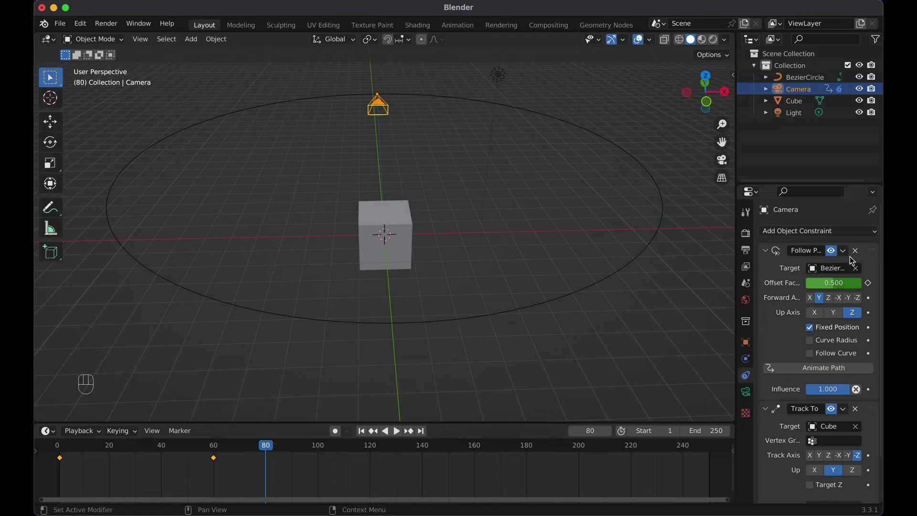
click(848, 285)
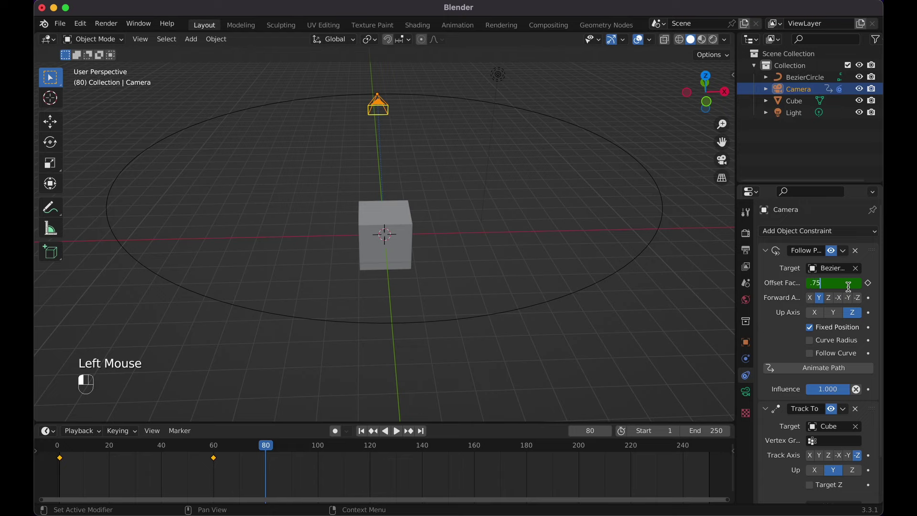
text(.75)
key(Return)
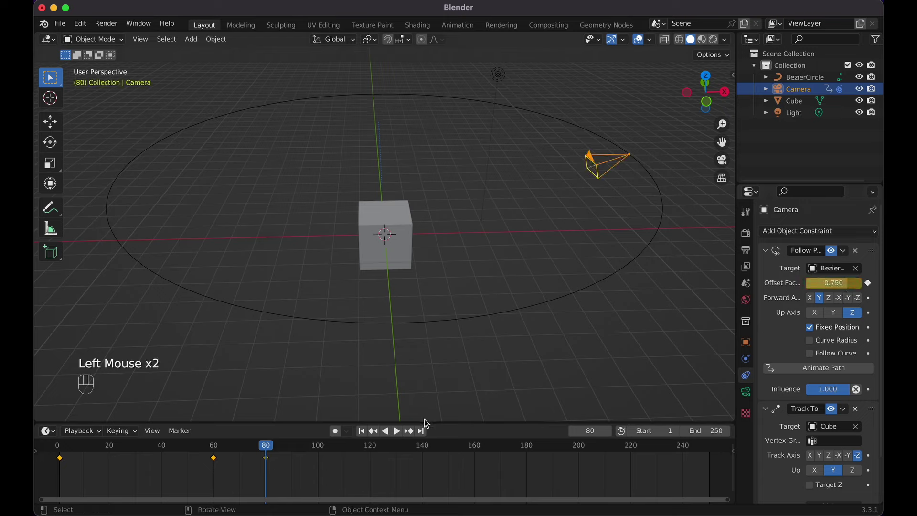
drag(276, 451, 528, 452)
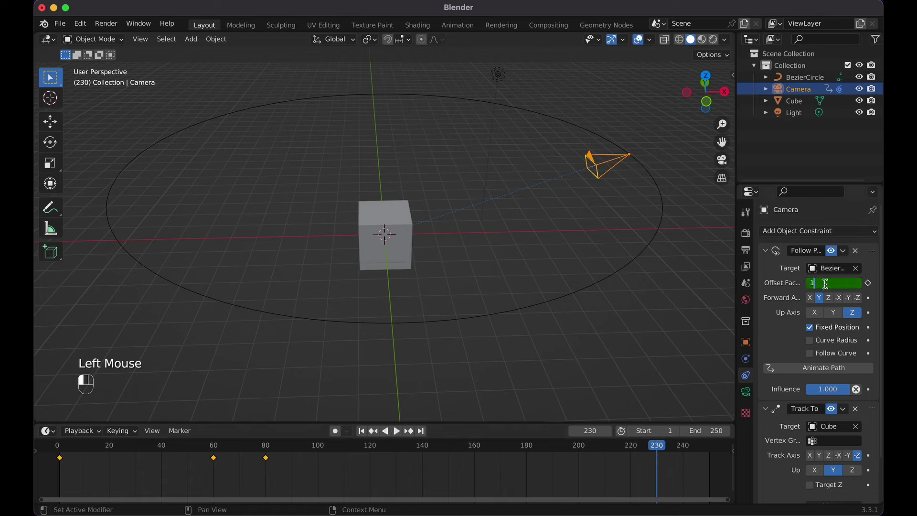
key(Return)
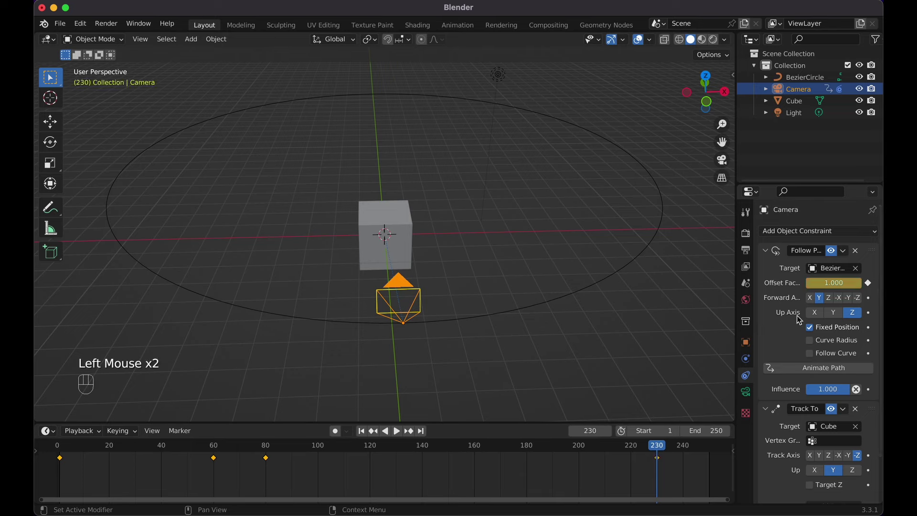
Step: Play the camera animation from the first frame while looking through the camera
key(shift+Left)
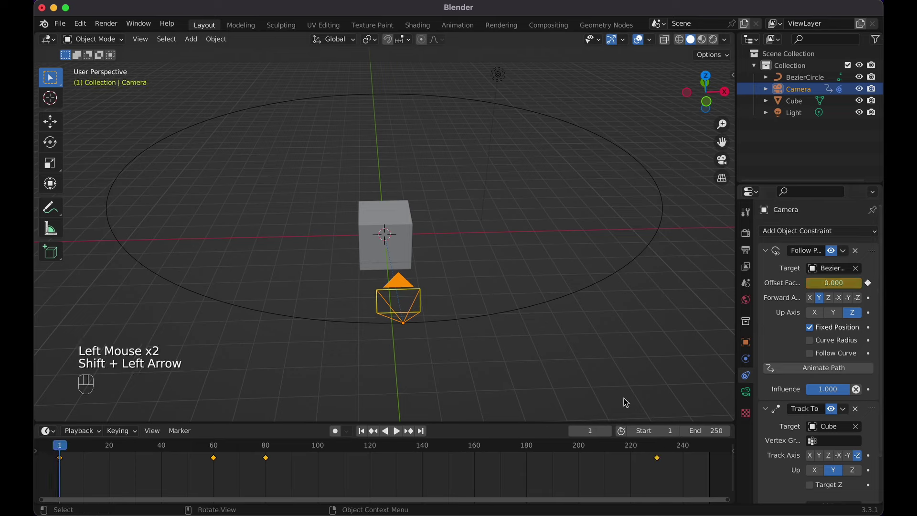
key(space)
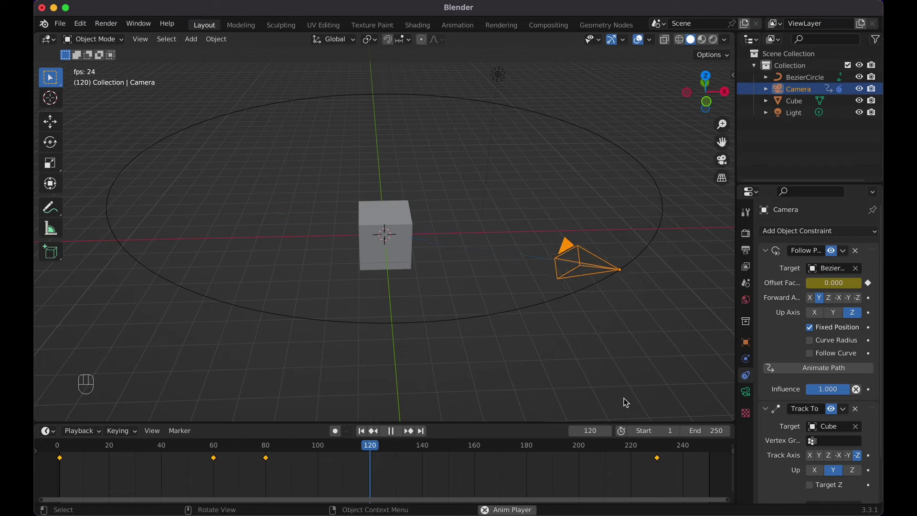
key(KP_0)
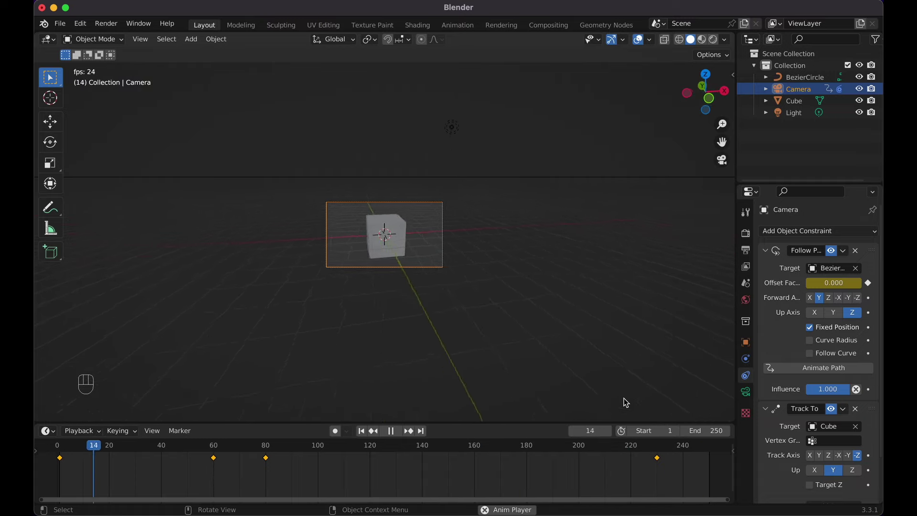
key(space)
Step: Move the 1.0 offset keyframe to frame 250 and the 0.75 keyframe to about frame 140
key(g)
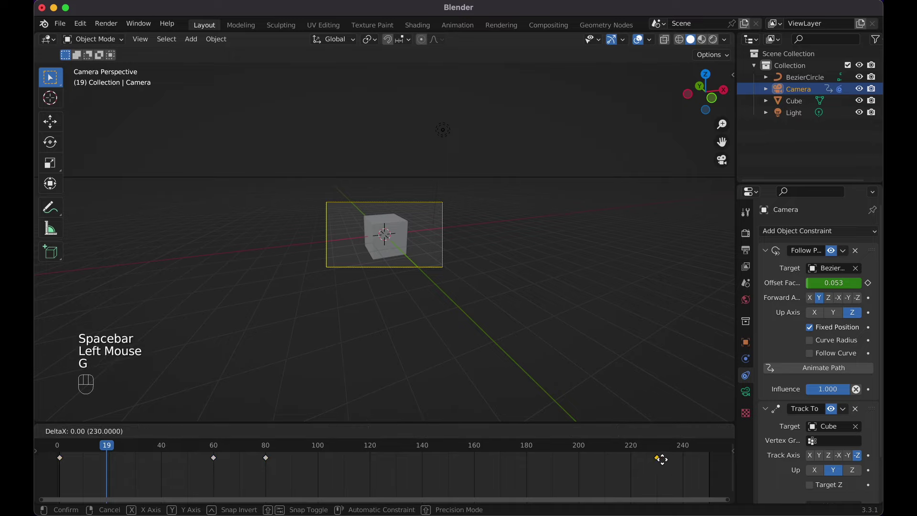
click(710, 471)
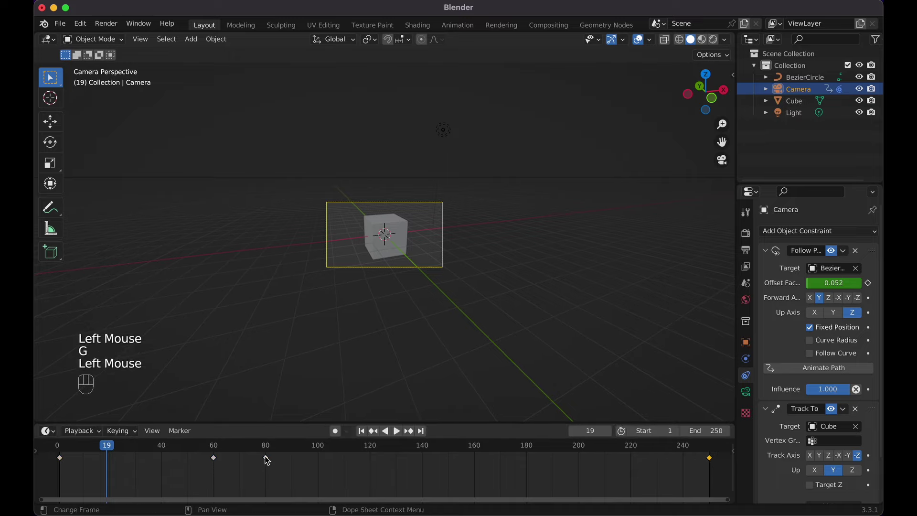
click(264, 457)
key(g)
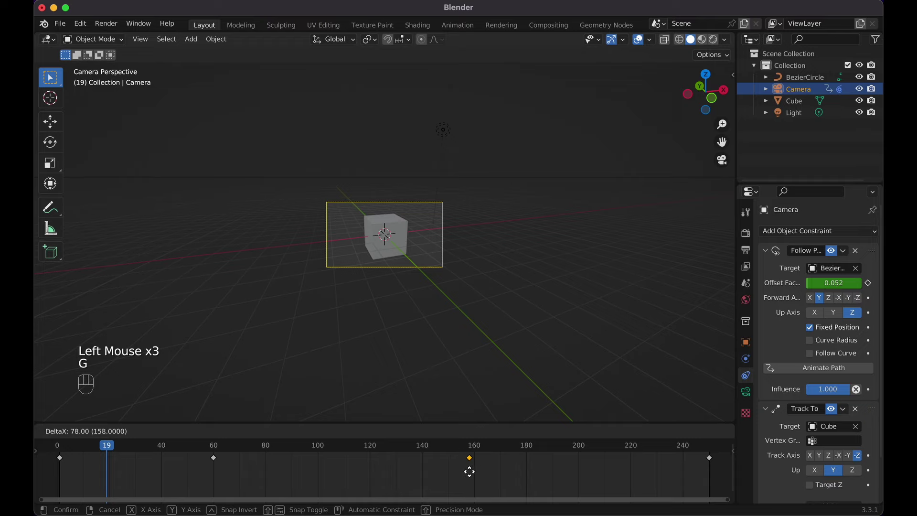
click(426, 479)
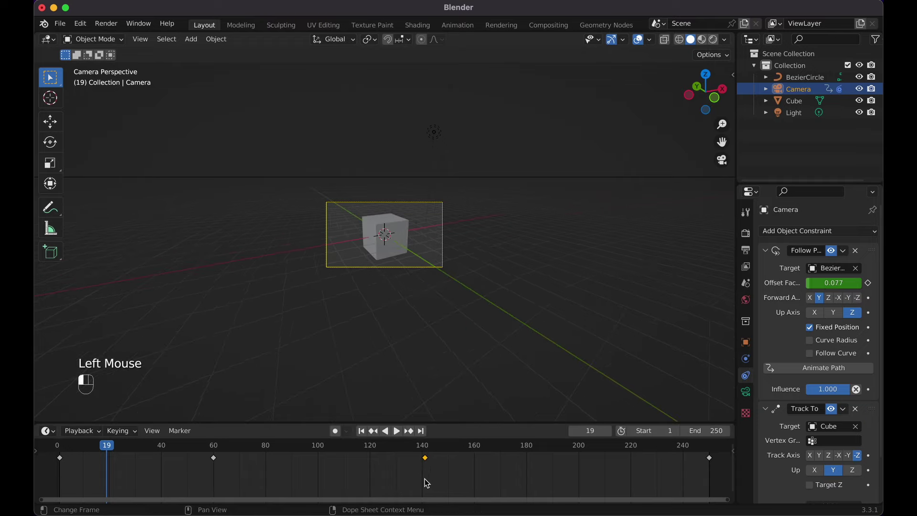
key(space)
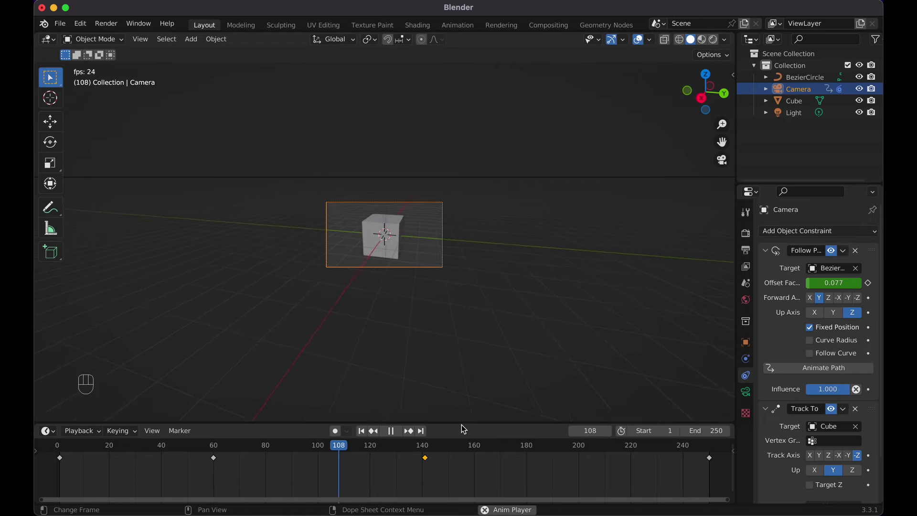
Step: Turn on proportional editing and select the BezierCircle instead of the camera
key(s)
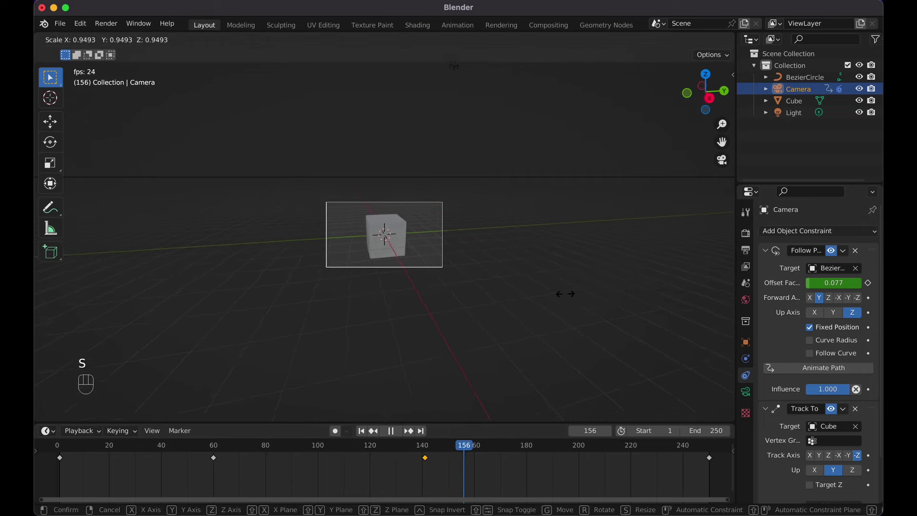
key(Escape)
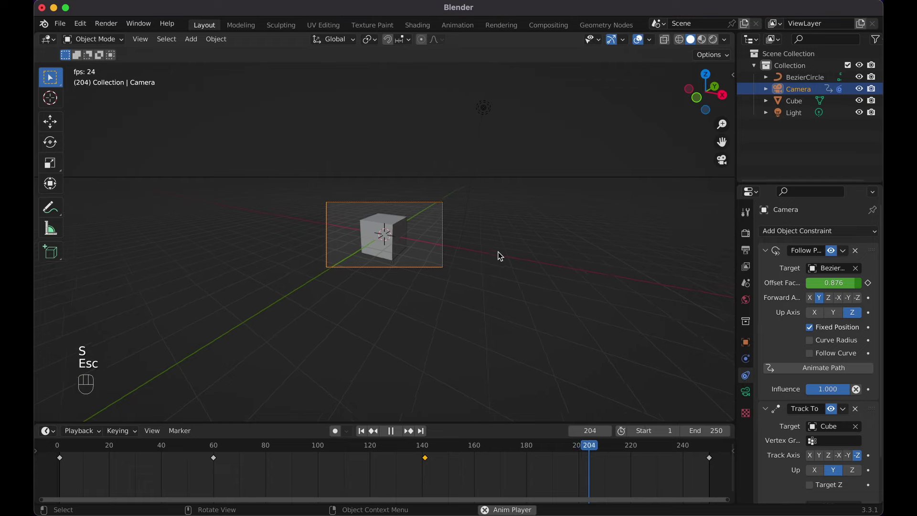
key(o)
click(499, 256)
key(KP_0)
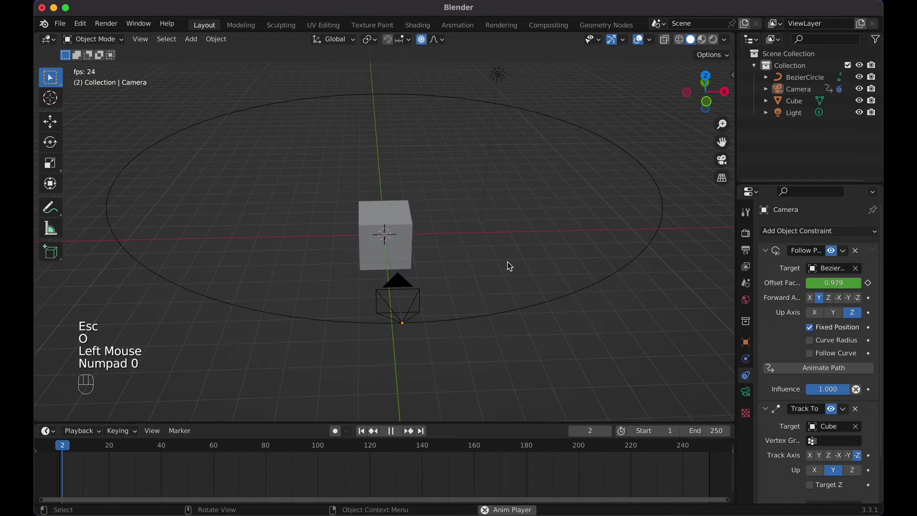
click(526, 306)
key(KP_0)
Step: Shrink the Bezier circle and shift its position closer to the cube
key(s)
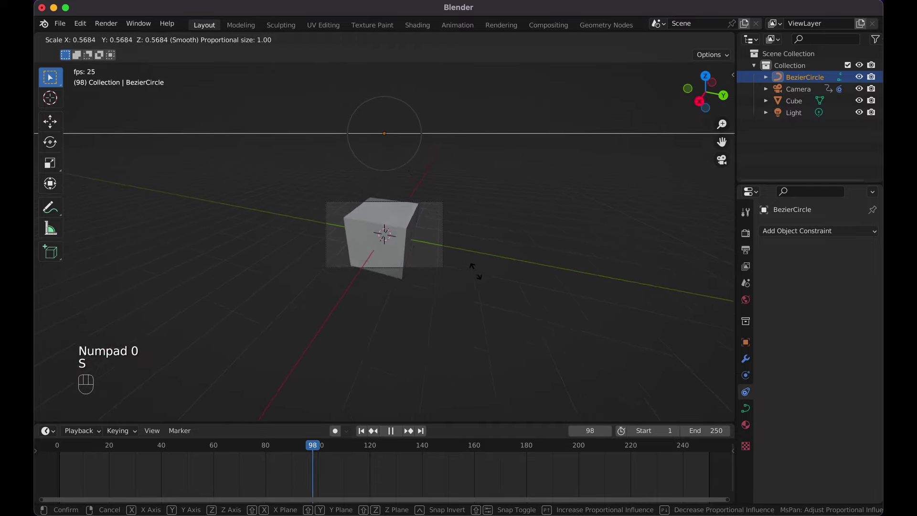
click(638, 267)
key(g)
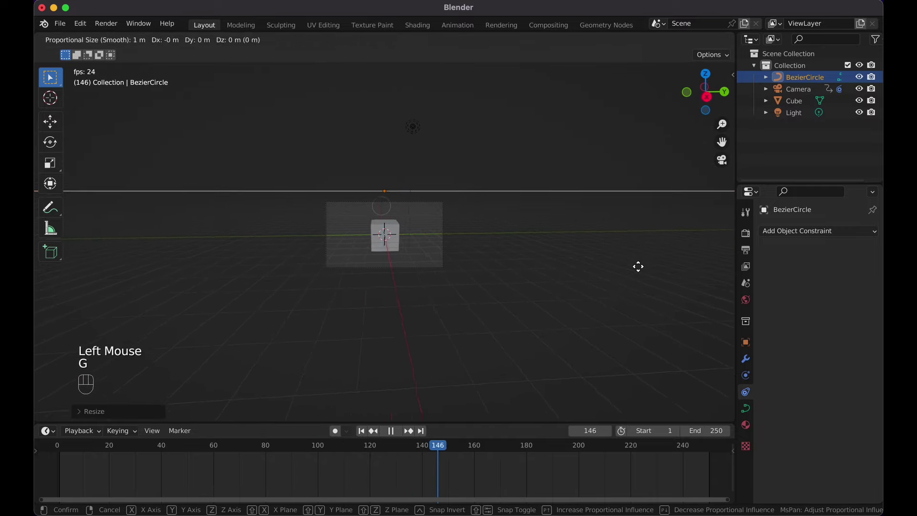
click(642, 289)
key(g)
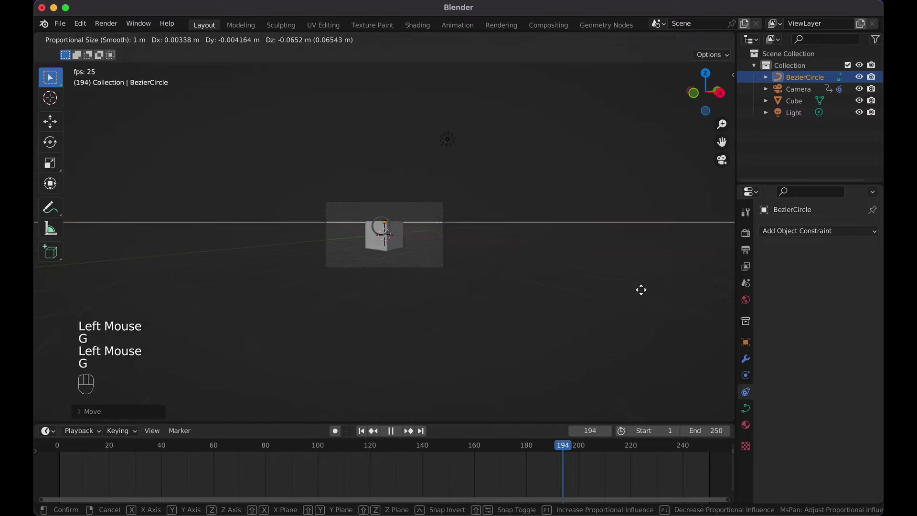
key(Escape)
Step: Rescale the circle and raise it along Z, checking the result through the camera view
key(s)
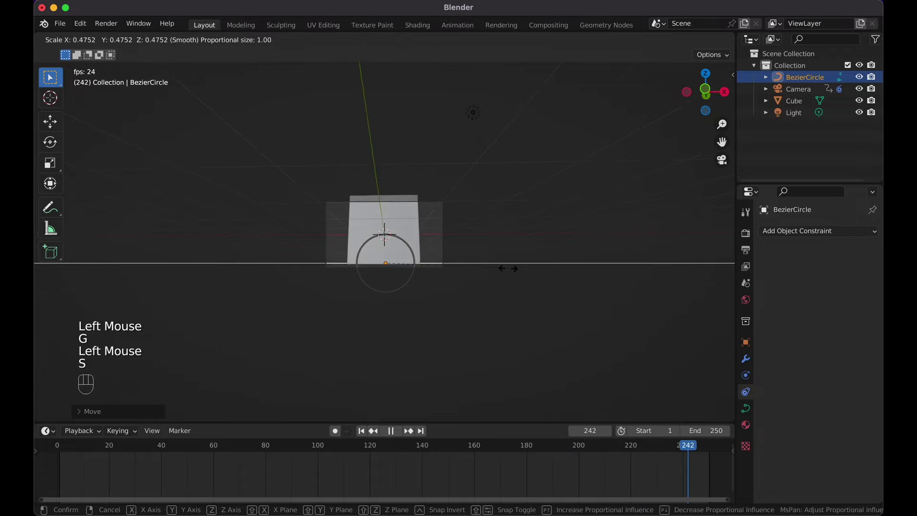
click(558, 275)
key(g)
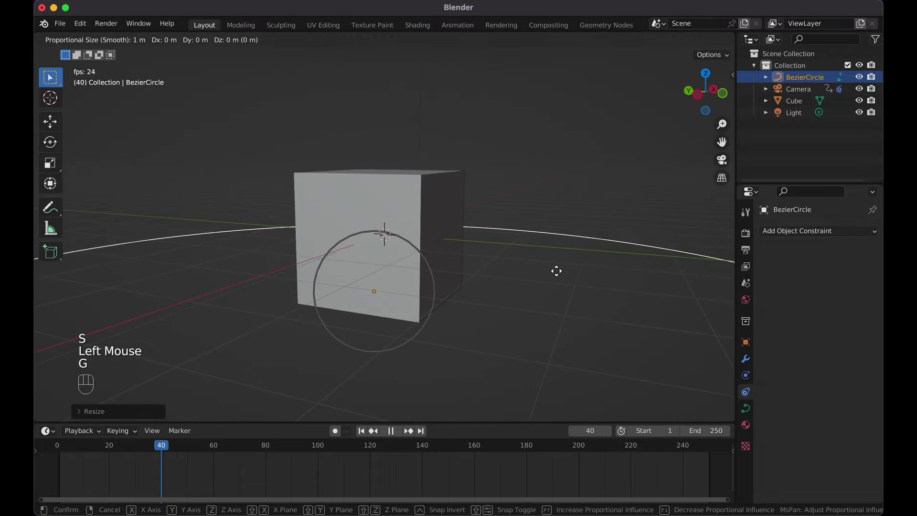
key(z)
click(565, 211)
key(KP_0)
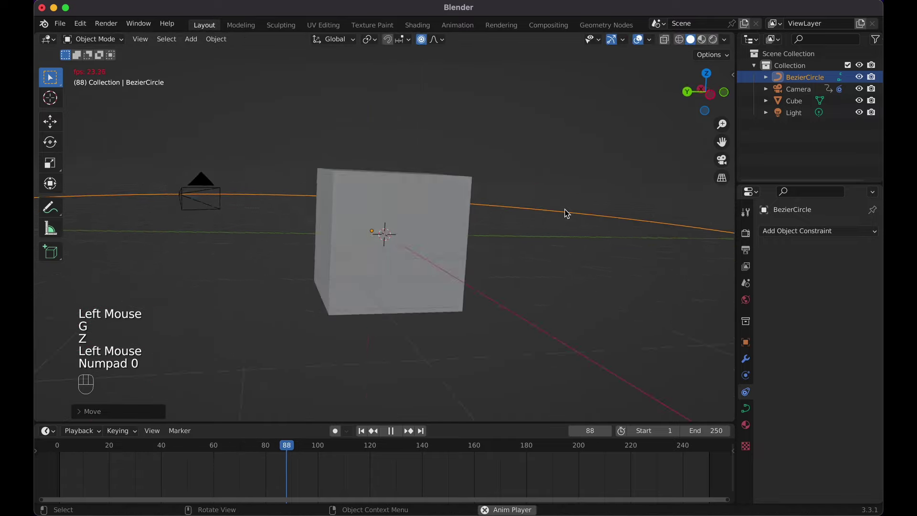
key(KP_0)
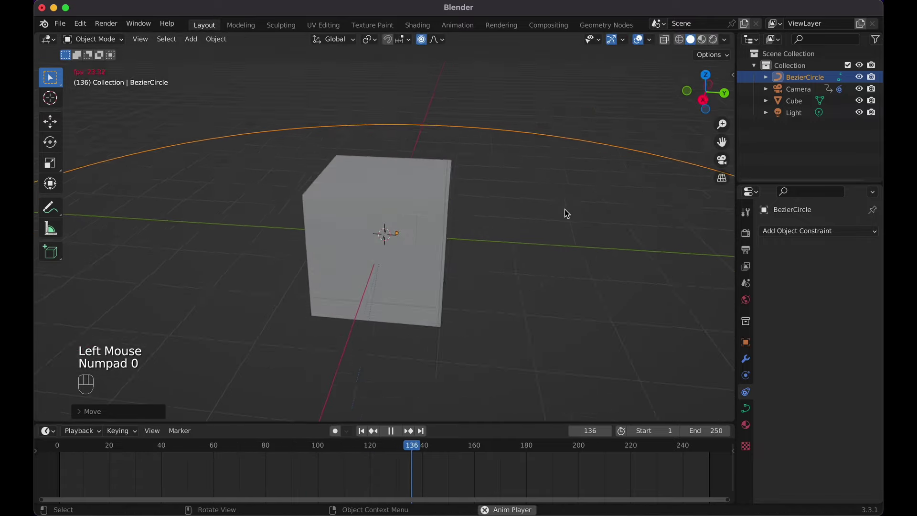
key(KP_0)
key(KP_0)
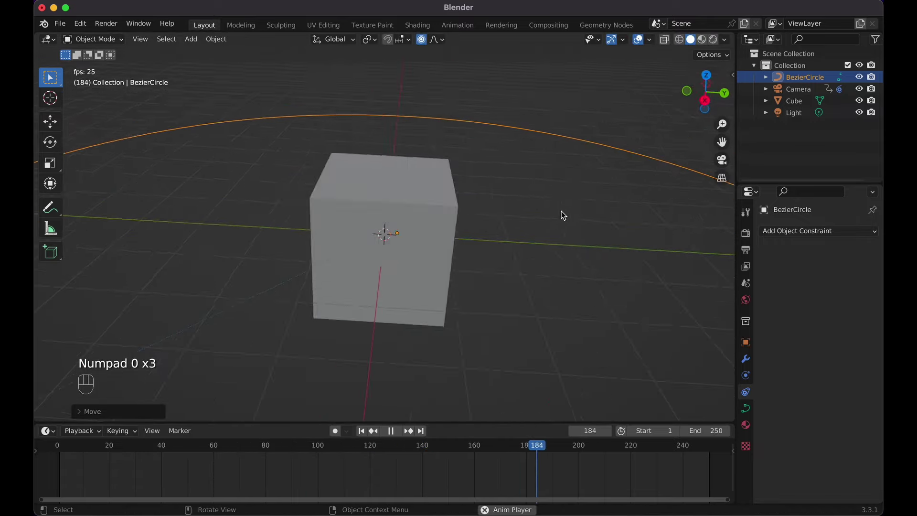